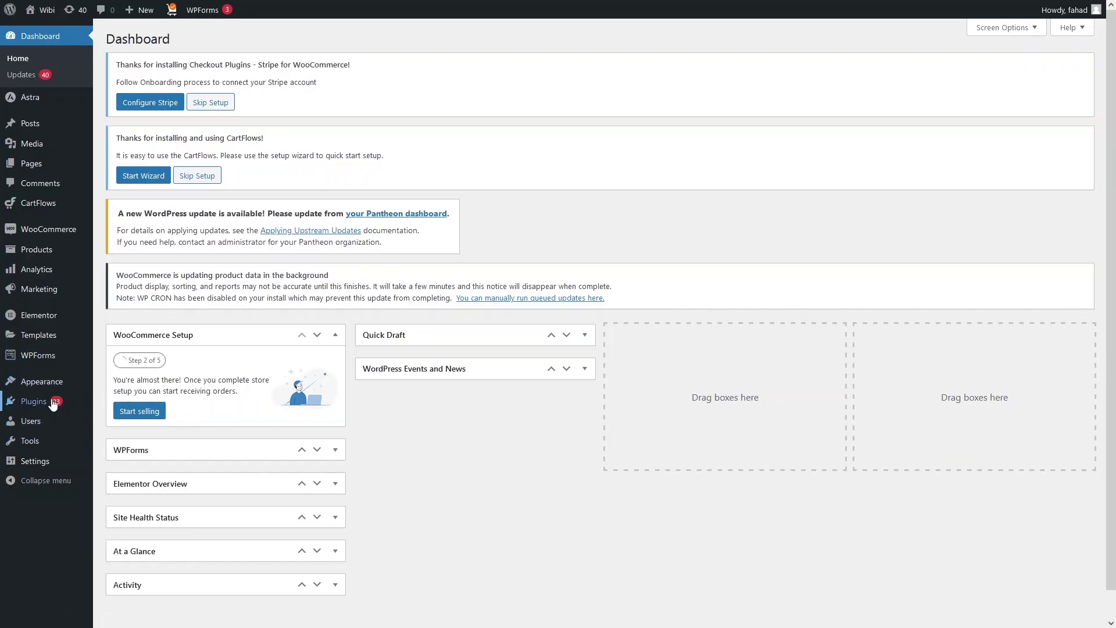
Search the plugin directory for "woolentor", then install and activate the ShopLentor plugin.
mouse_move(51, 403)
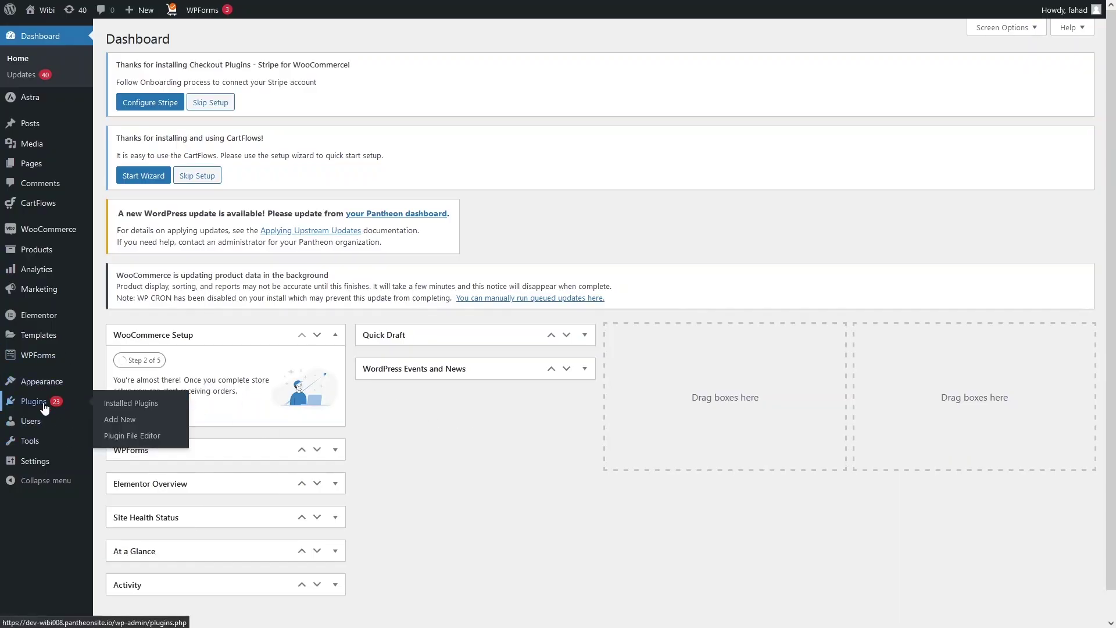
click(130, 426)
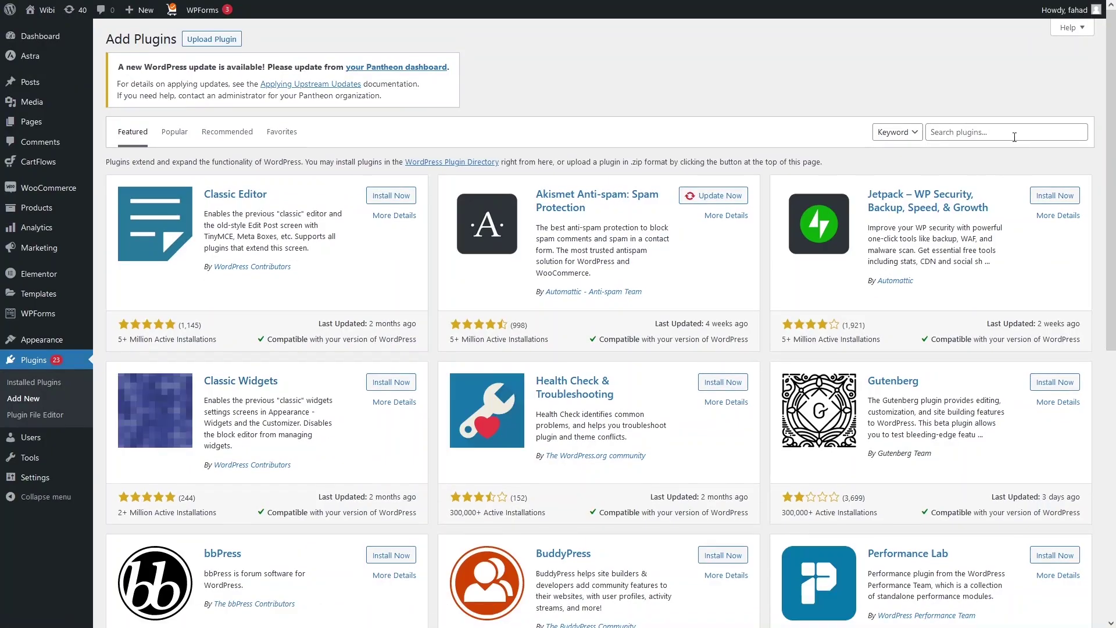
click(1006, 133)
text(woolentor)
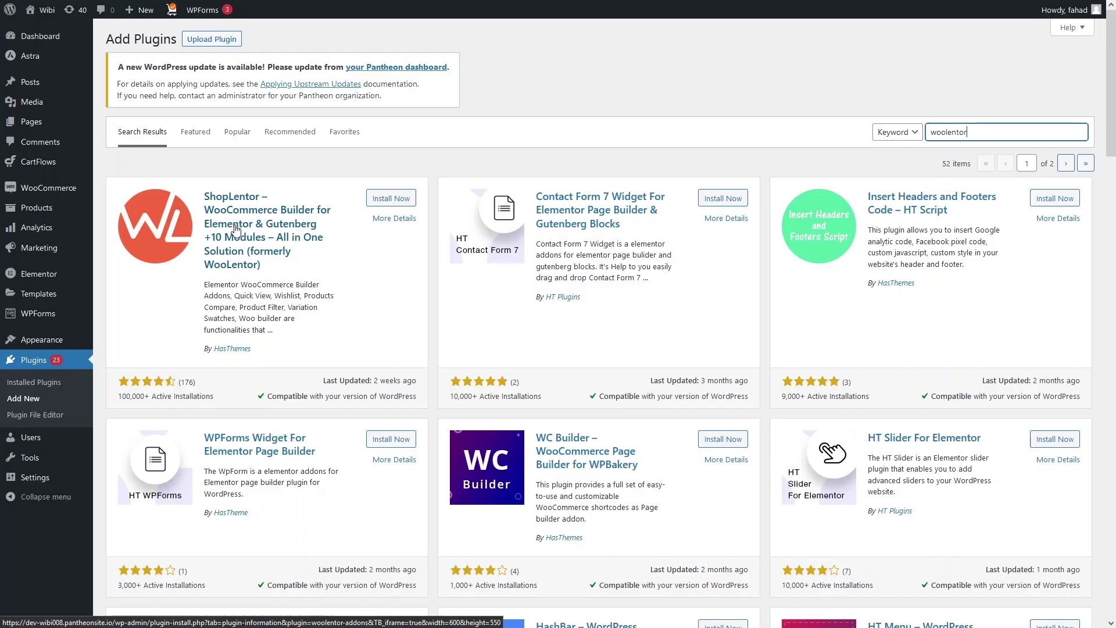
click(391, 198)
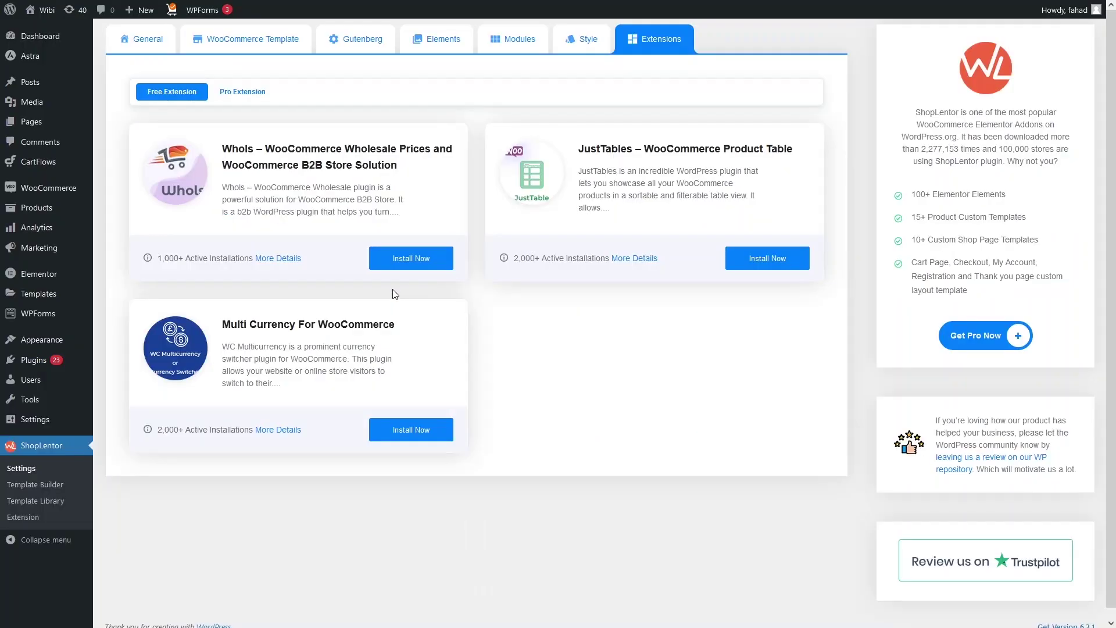
Review ShopLentor's WooCommerce template settings, including the templates available for the single product page.
click(237, 51)
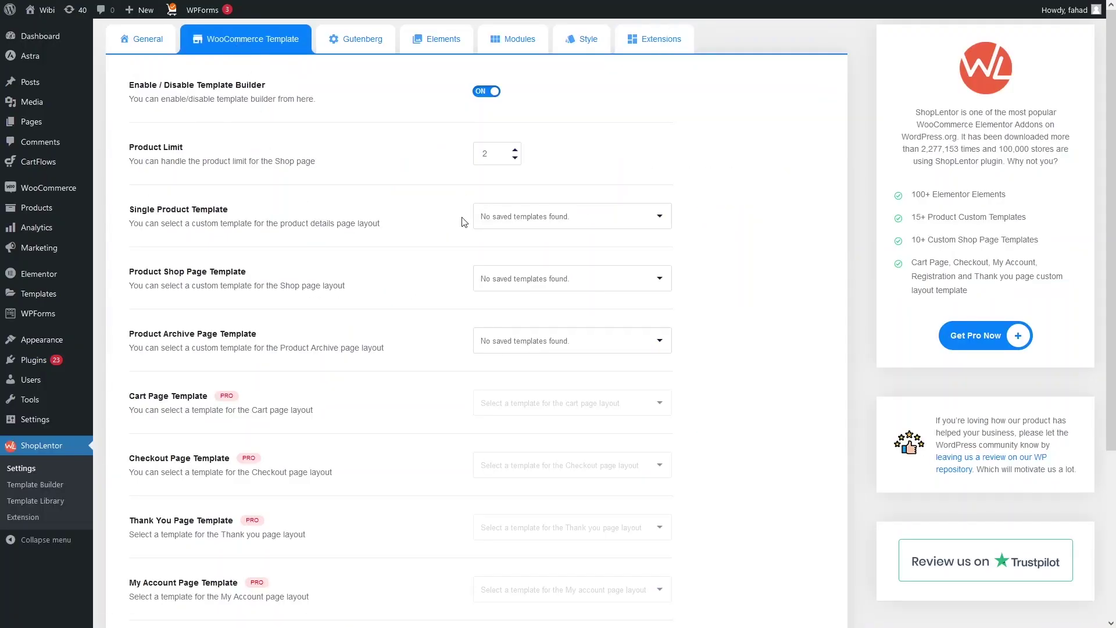
scroll(445, 232, down, 1)
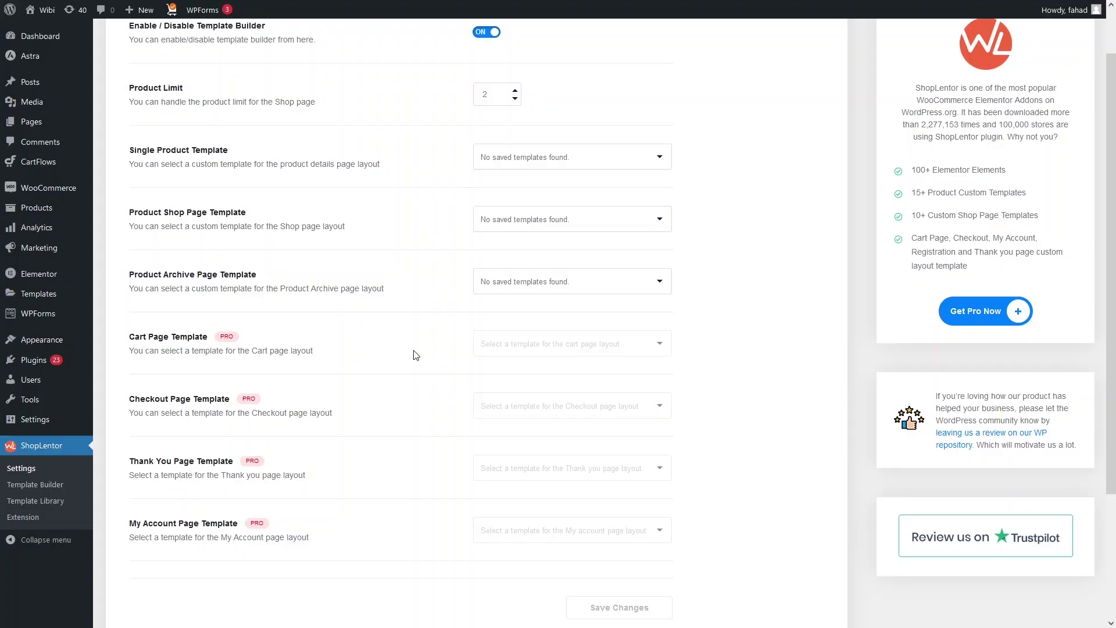
click(531, 167)
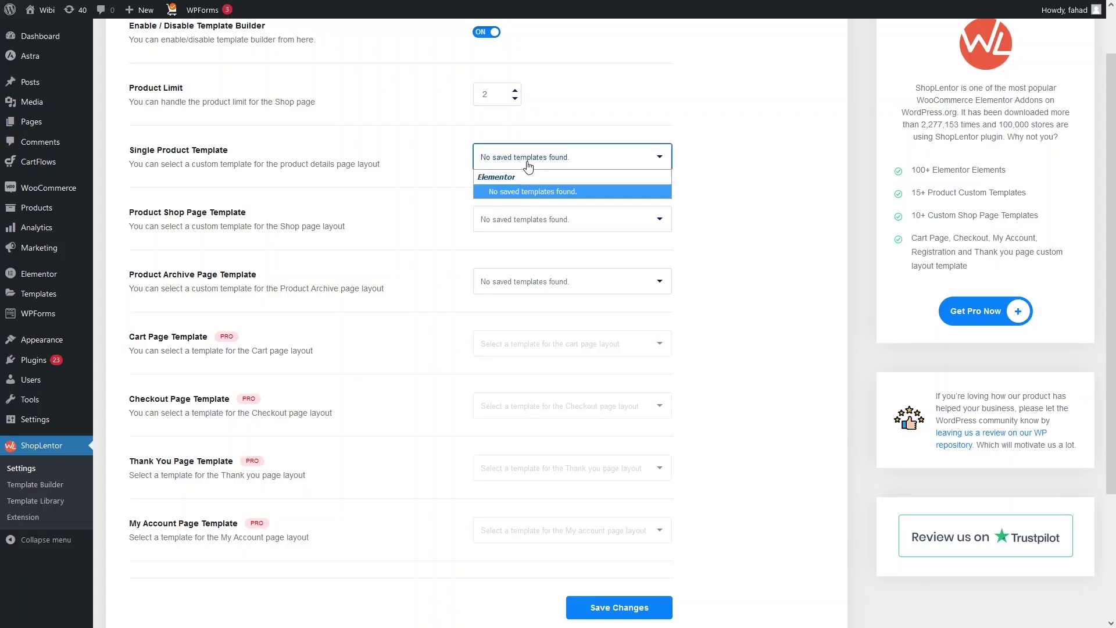
click(497, 162)
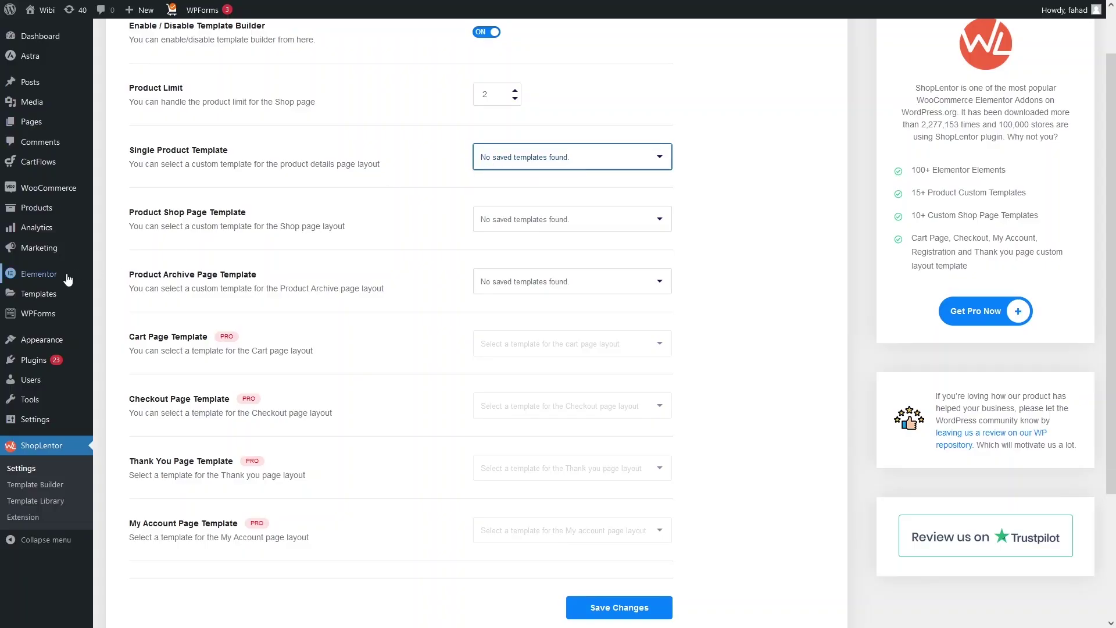
Create a new Elementor saved template of type Page named "Single Product Page (Customized".
mouse_move(51, 296)
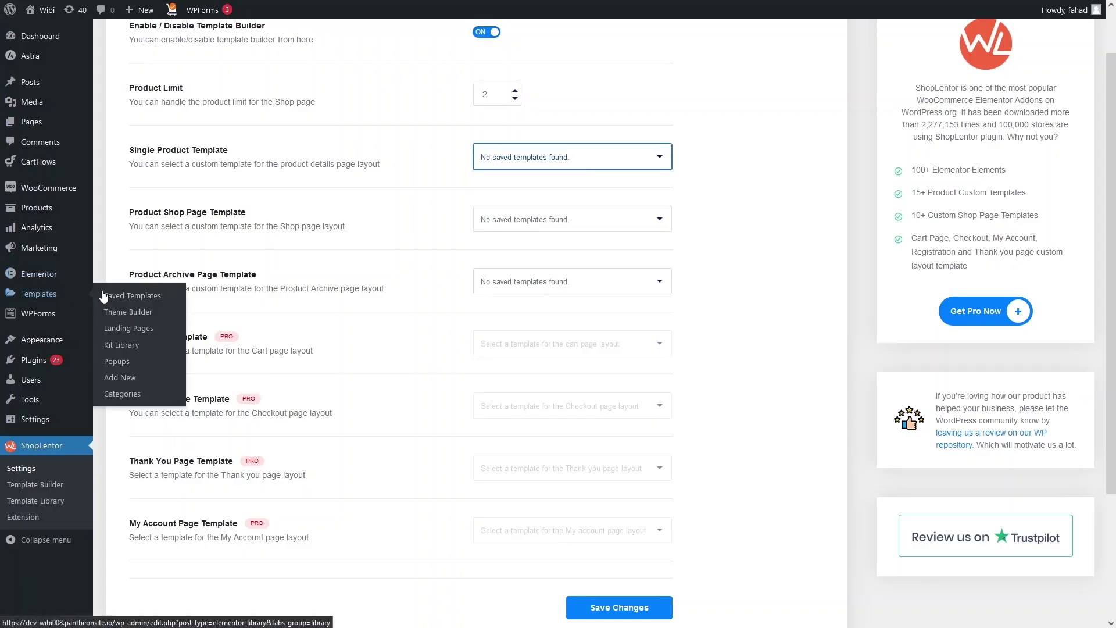
click(158, 301)
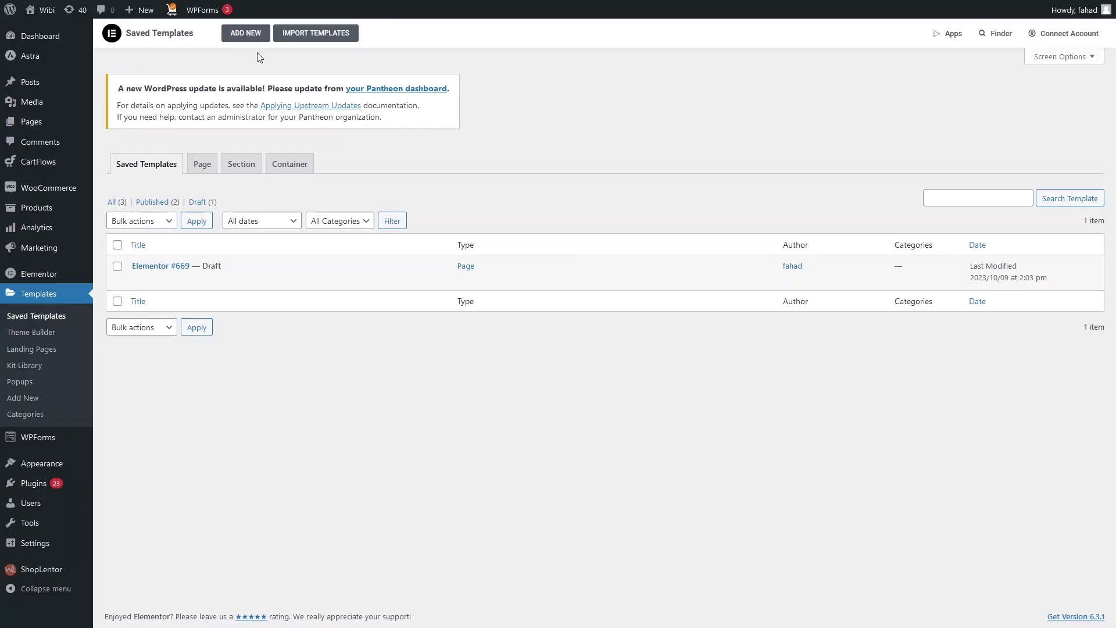
click(239, 46)
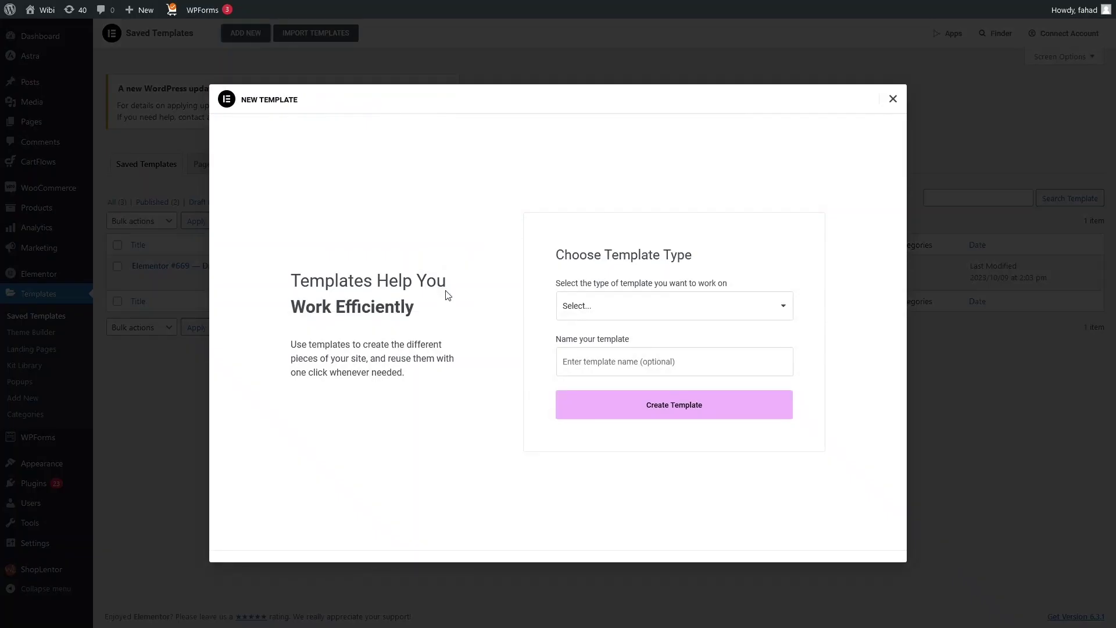
click(640, 307)
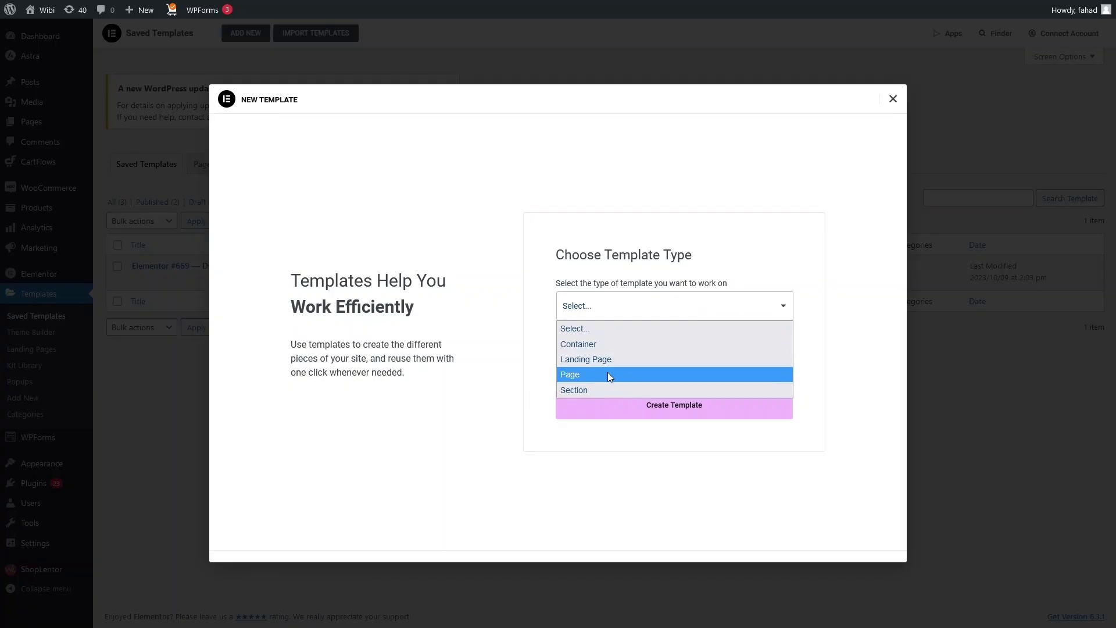
click(608, 374)
click(630, 361)
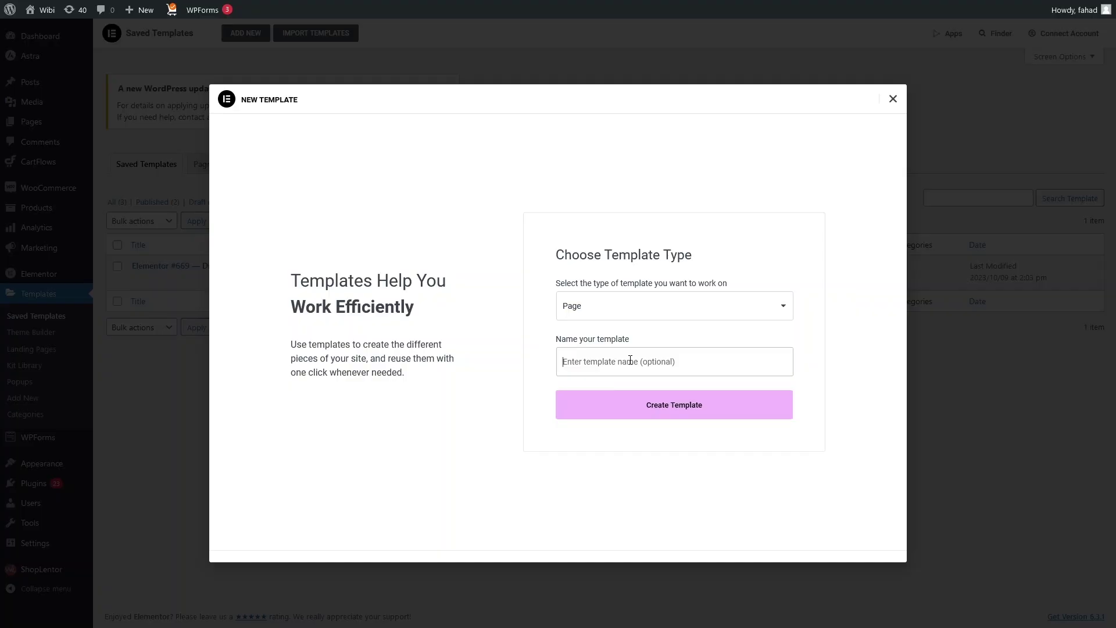
text(Single Product Page (Customized)
click(644, 419)
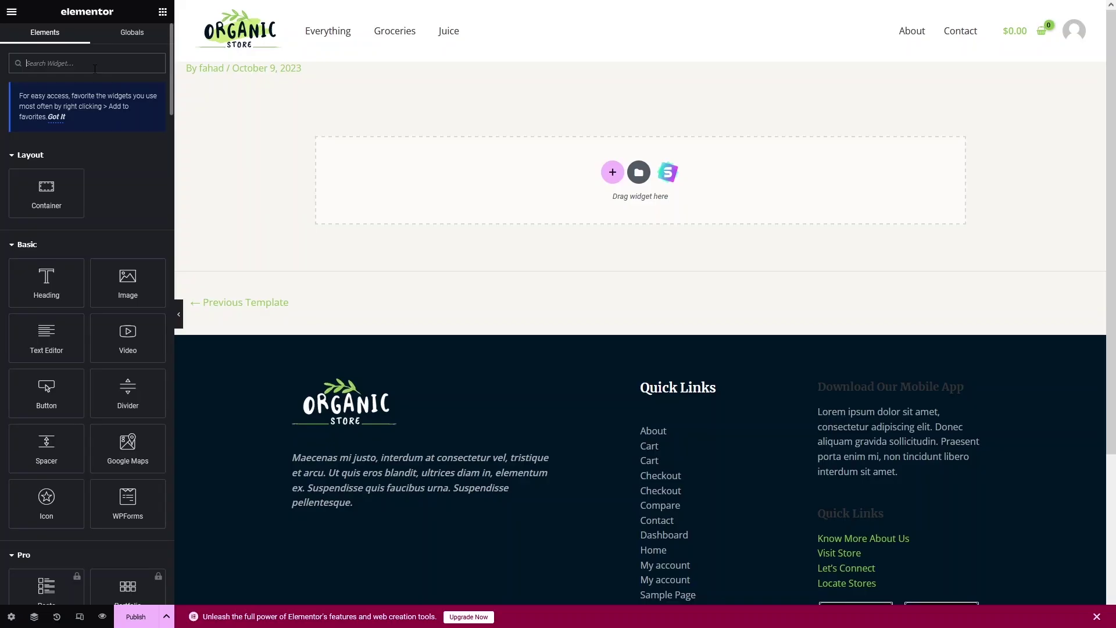
Search the Elementor widgets for "wl" and look through the ShopLentor widgets on offer.
text(w)
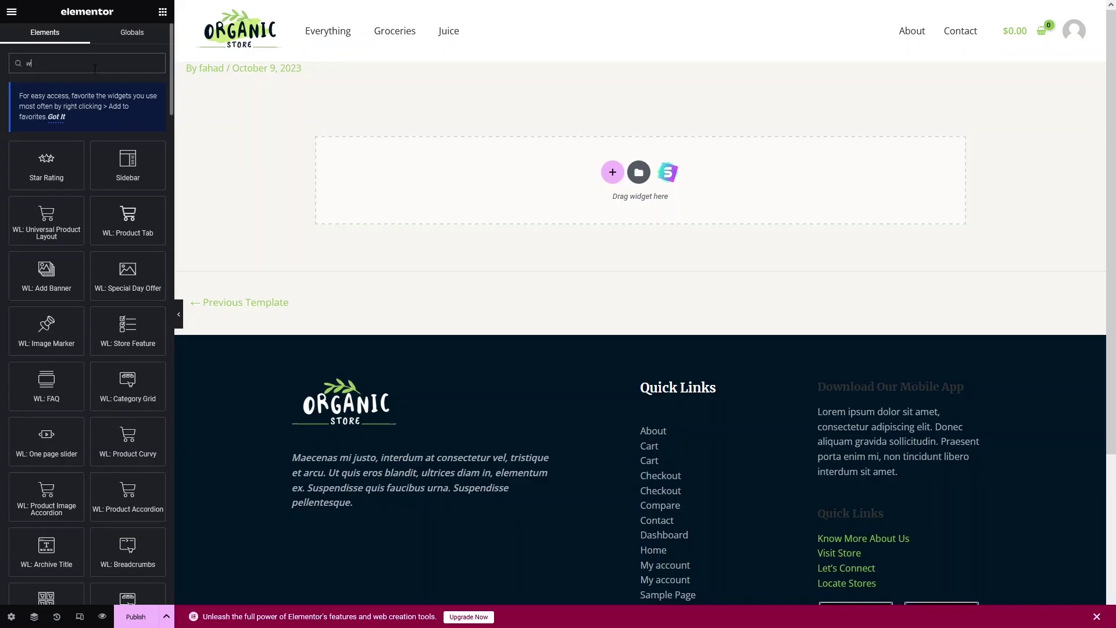
text(l)
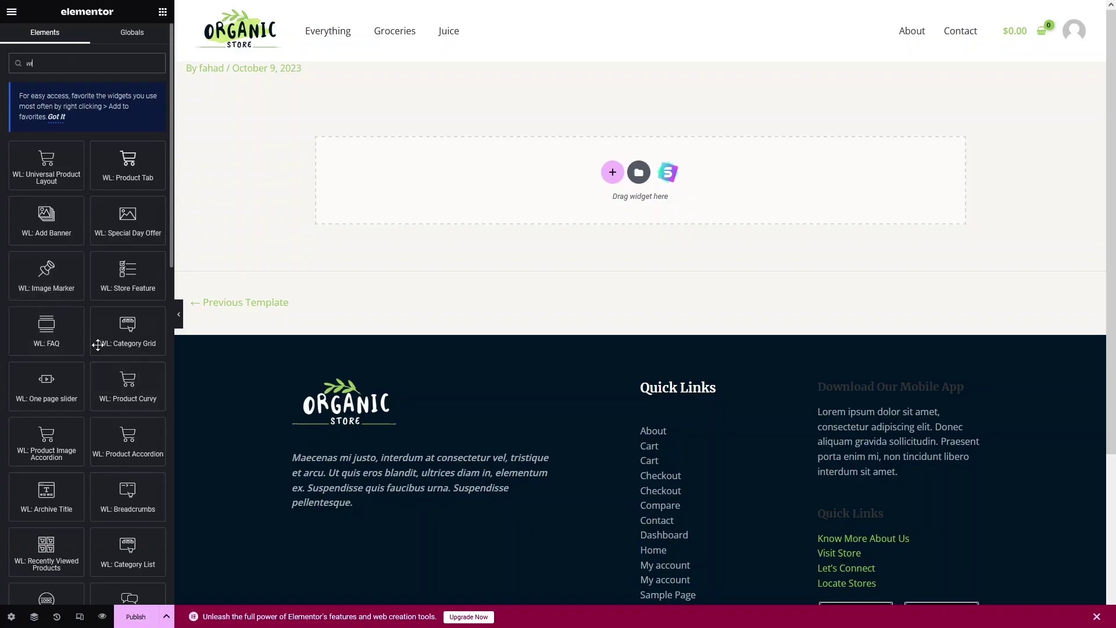
scroll(171, 192, down, 3)
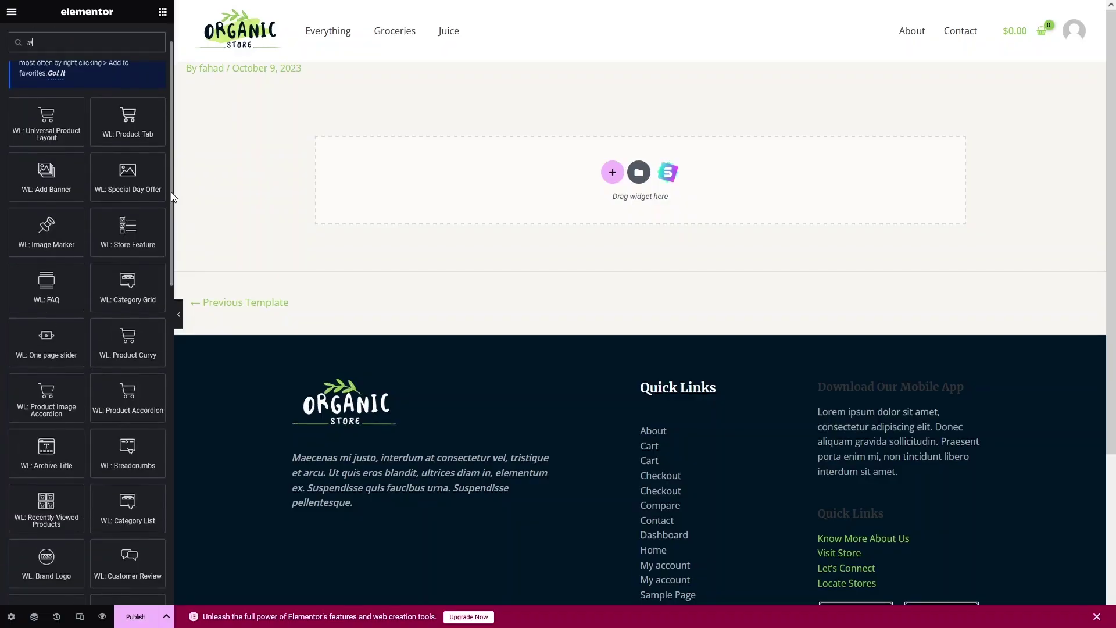
mouse_move(172, 225)
mouse_down()
mouse_move(166, 461)
mouse_move(170, 217)
mouse_up()
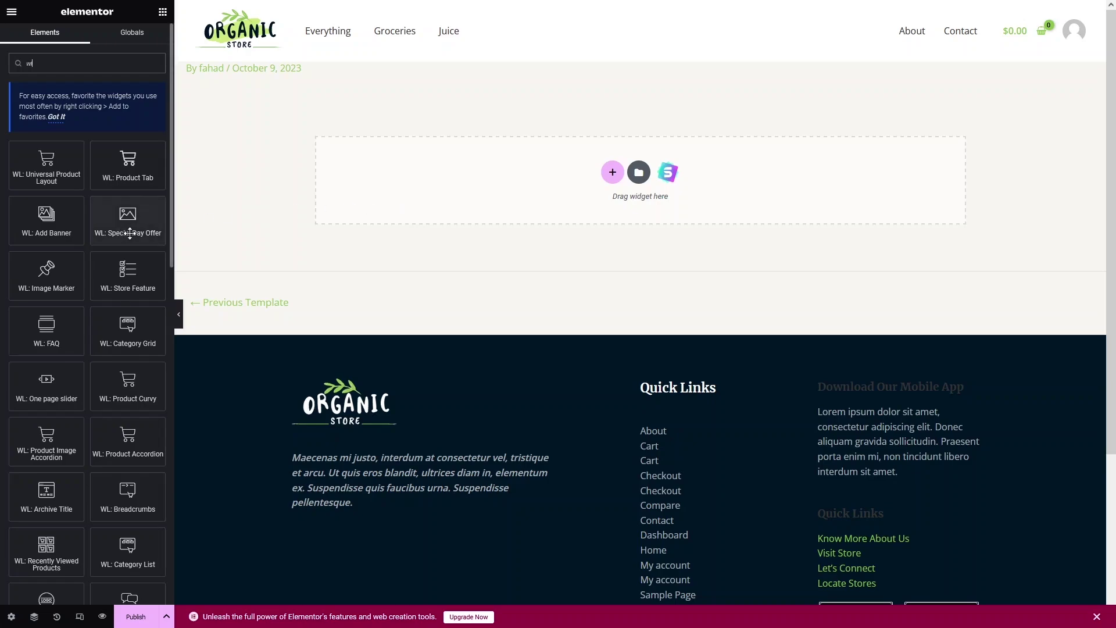
scroll(91, 243, down, 1)
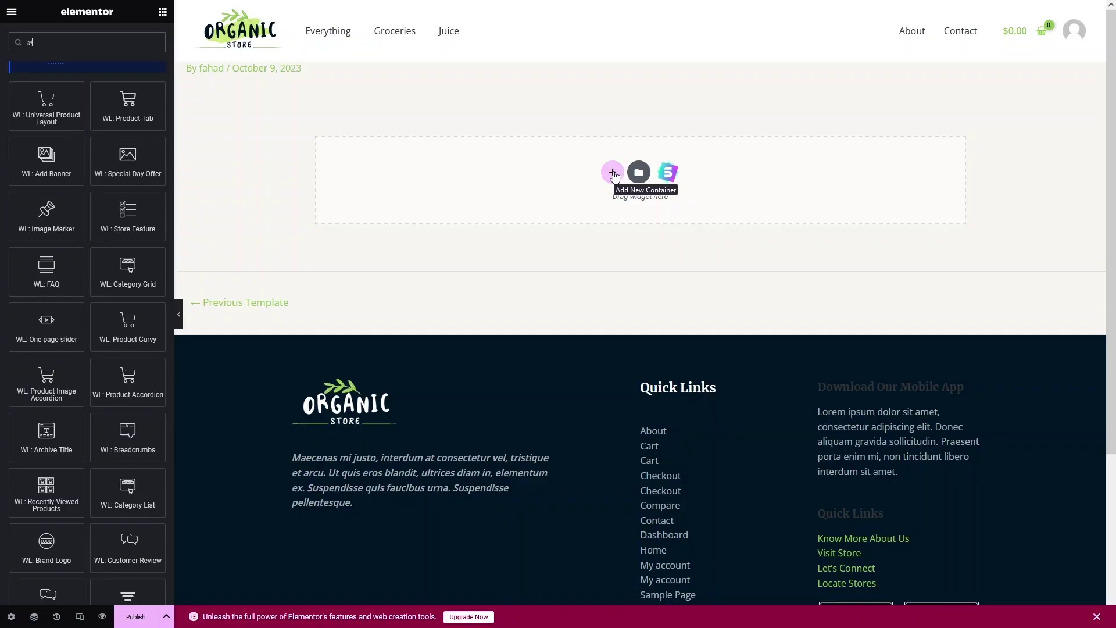
Add a two-column container to the template and place the WL: Product title widget in its right column.
click(615, 175)
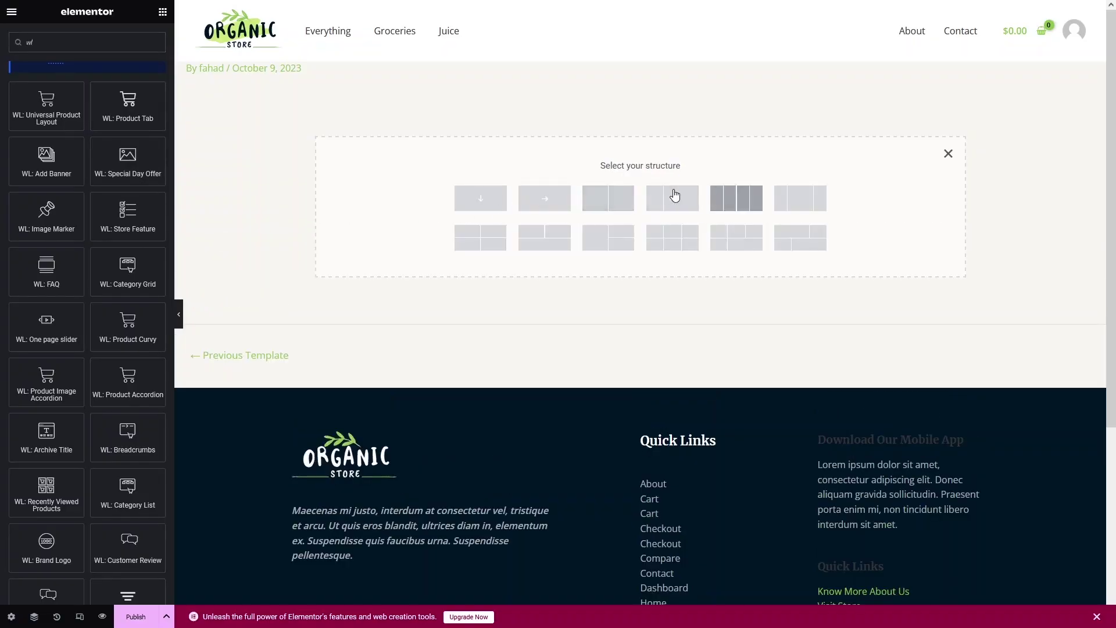
click(610, 200)
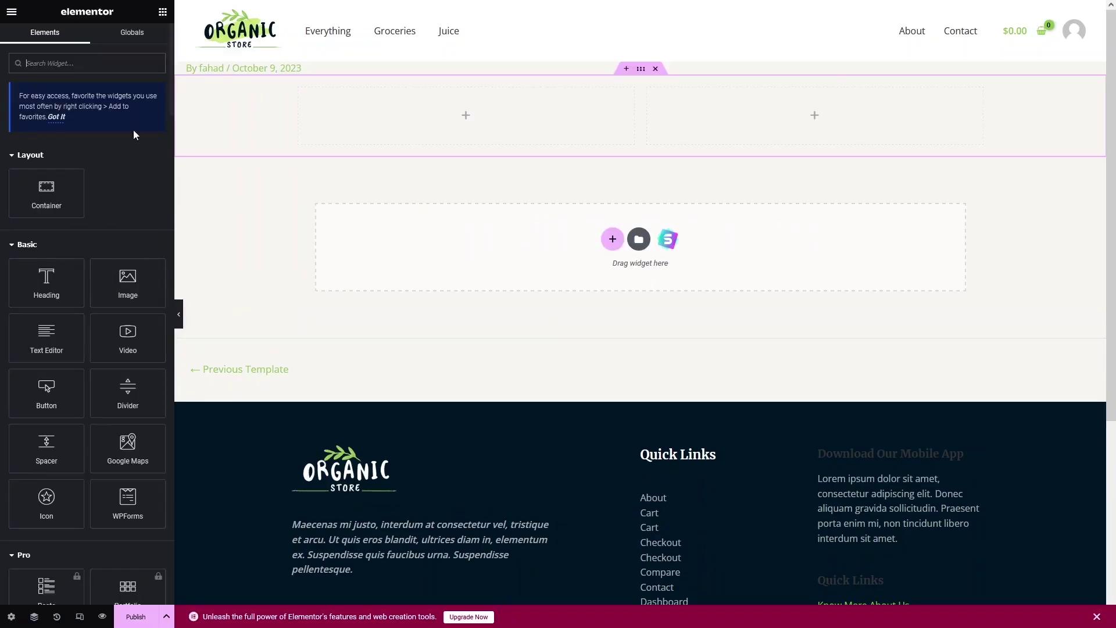
text(w)
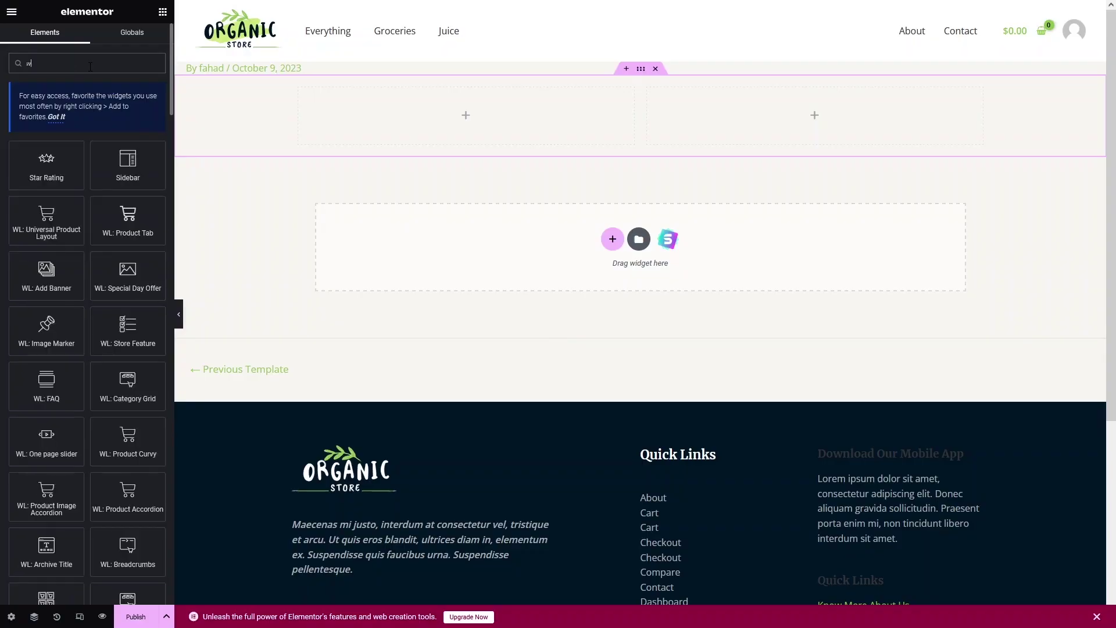
text(il)
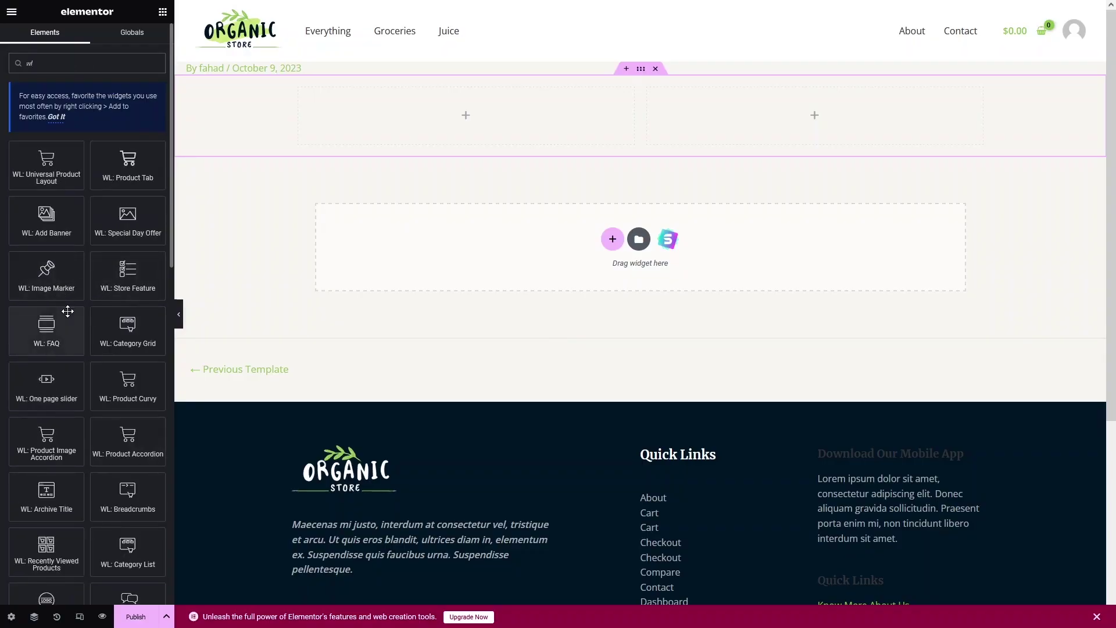
scroll(68, 311, down, 3)
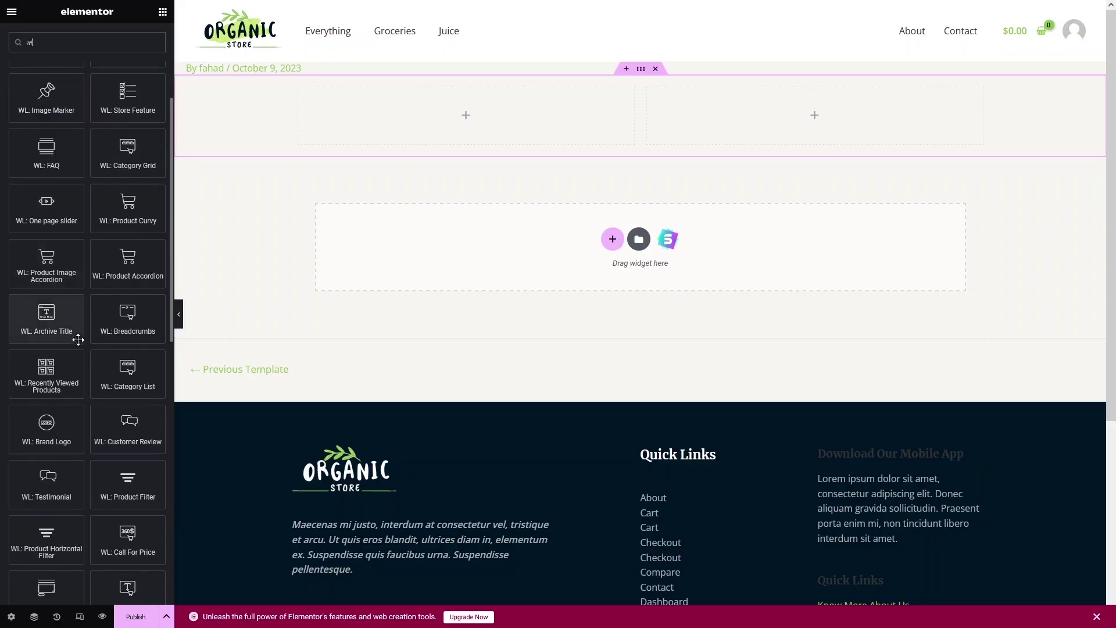
scroll(78, 340, down, 3)
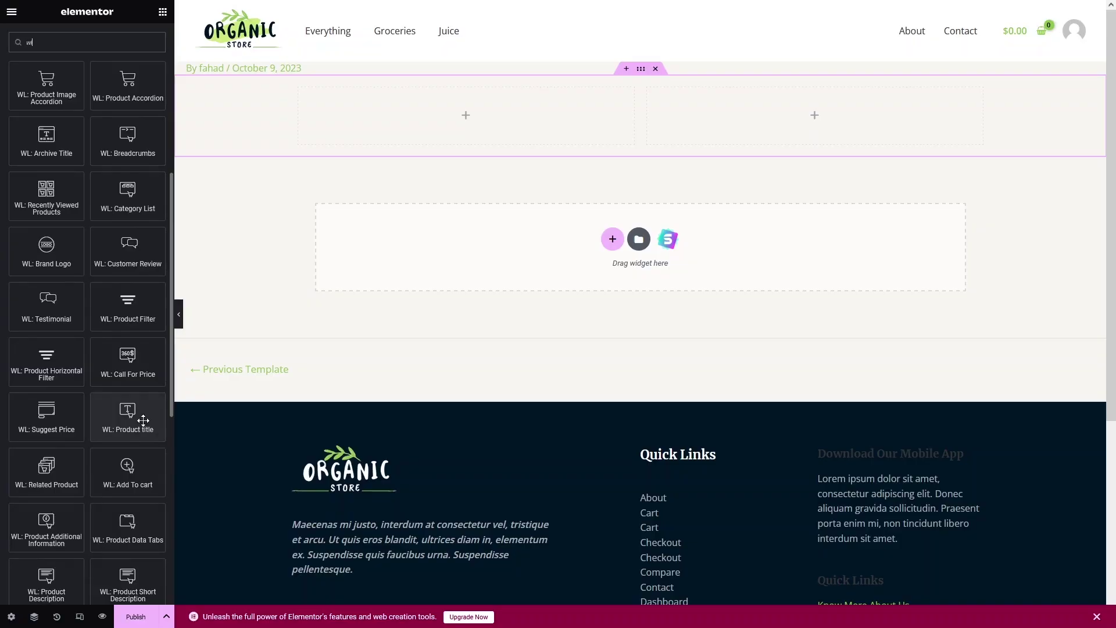
drag(134, 420, 745, 139)
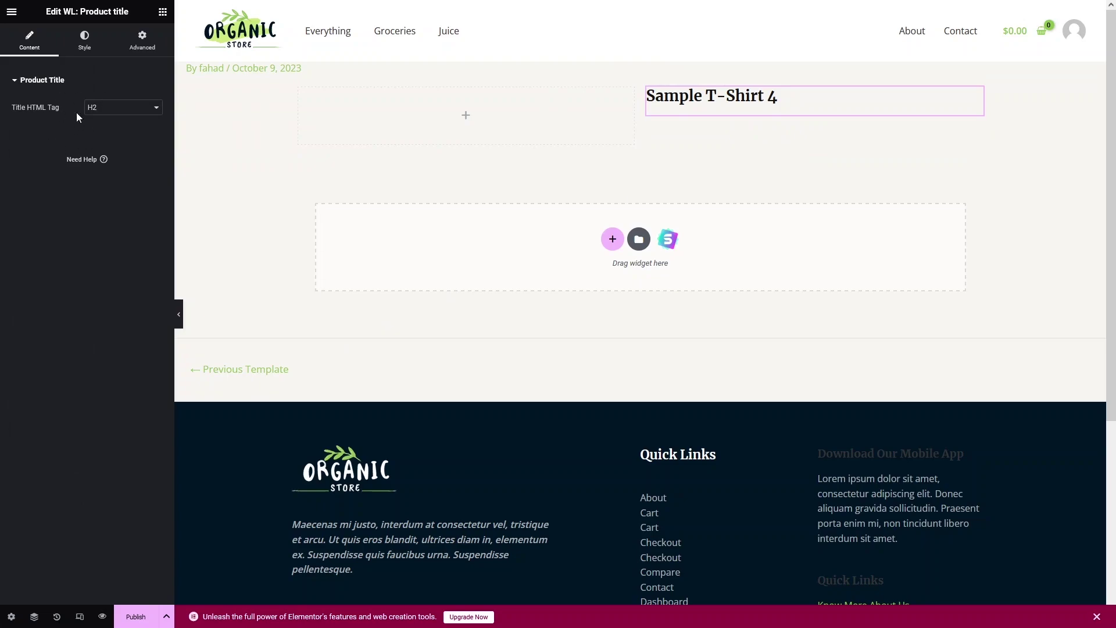
Examine the product title widget's HTML tag options, style settings and advanced layout settings.
click(129, 111)
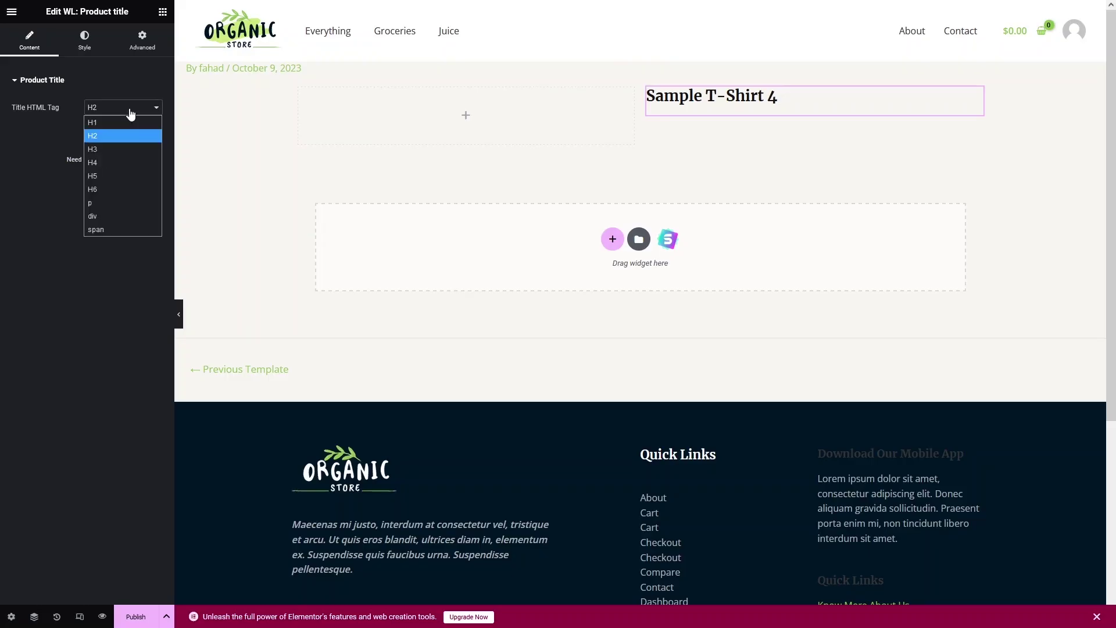
click(44, 125)
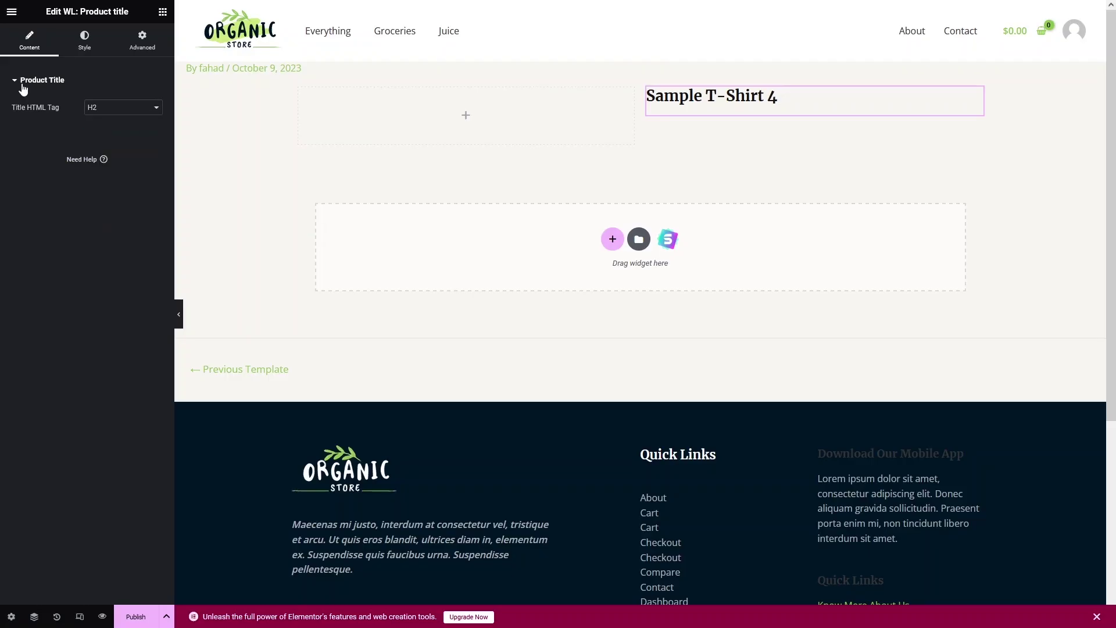
click(86, 46)
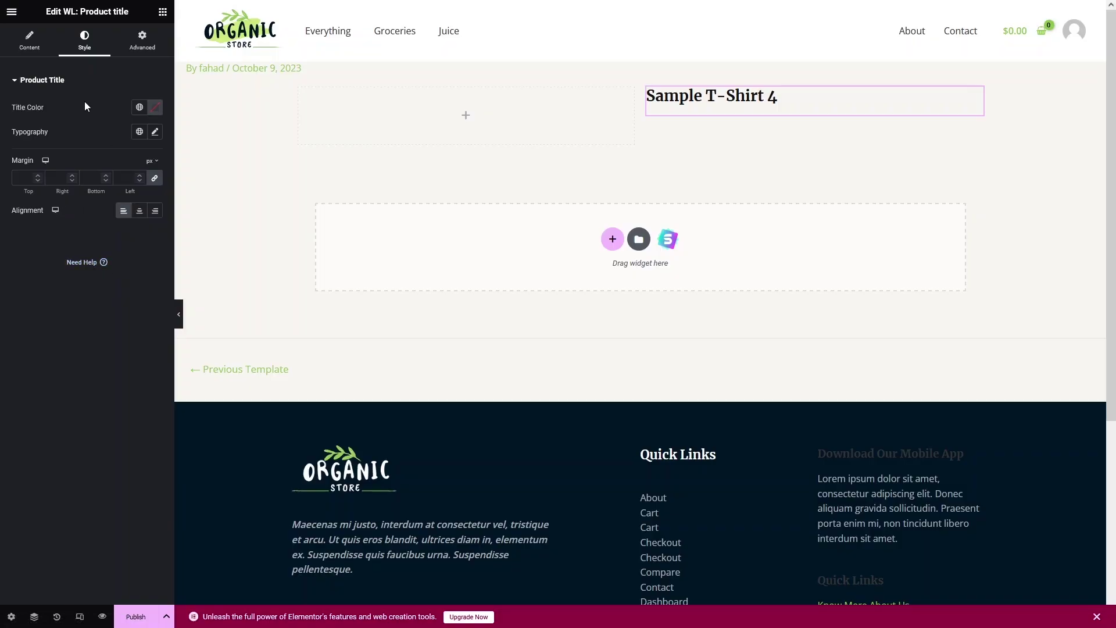
click(143, 49)
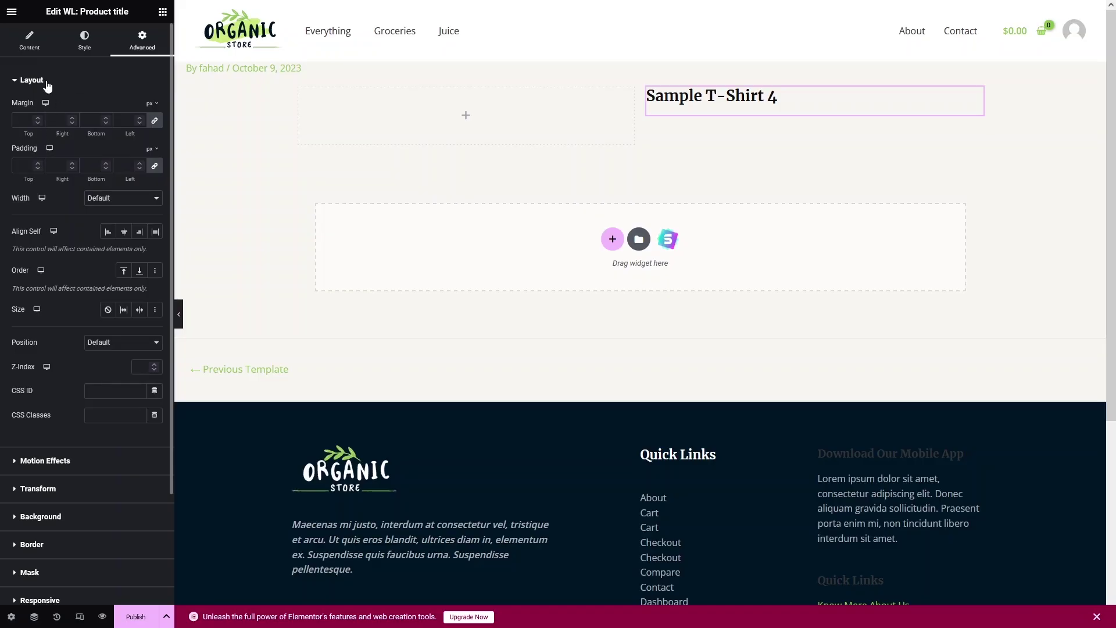
Find the WL: Product Image widget, place it in the container's left column and review its thumbnail and advanced settings.
click(164, 19)
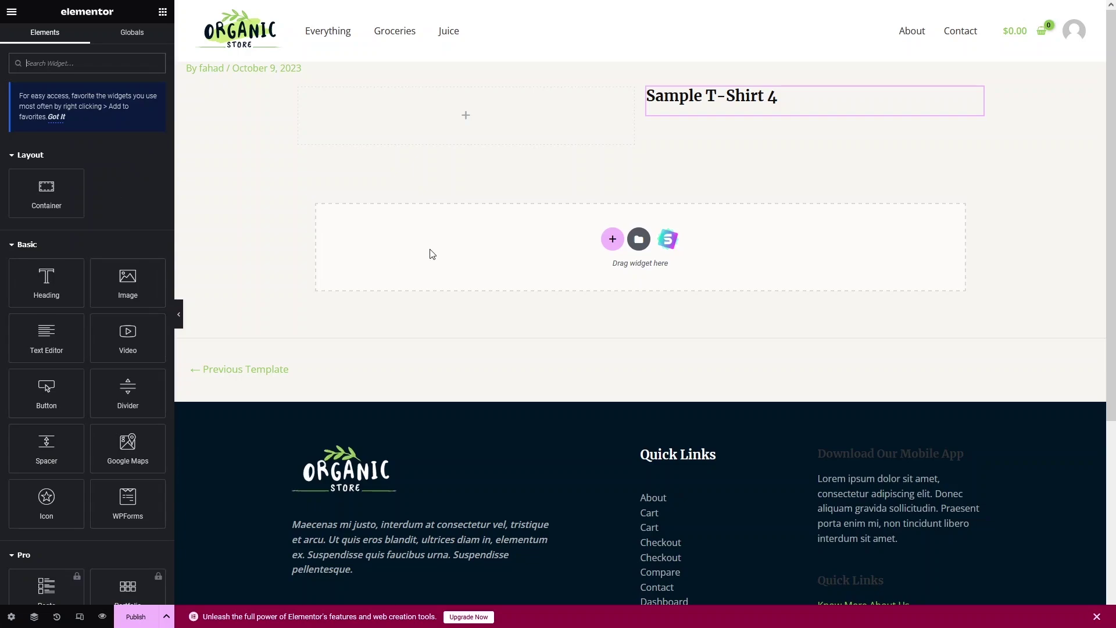
text(wi)
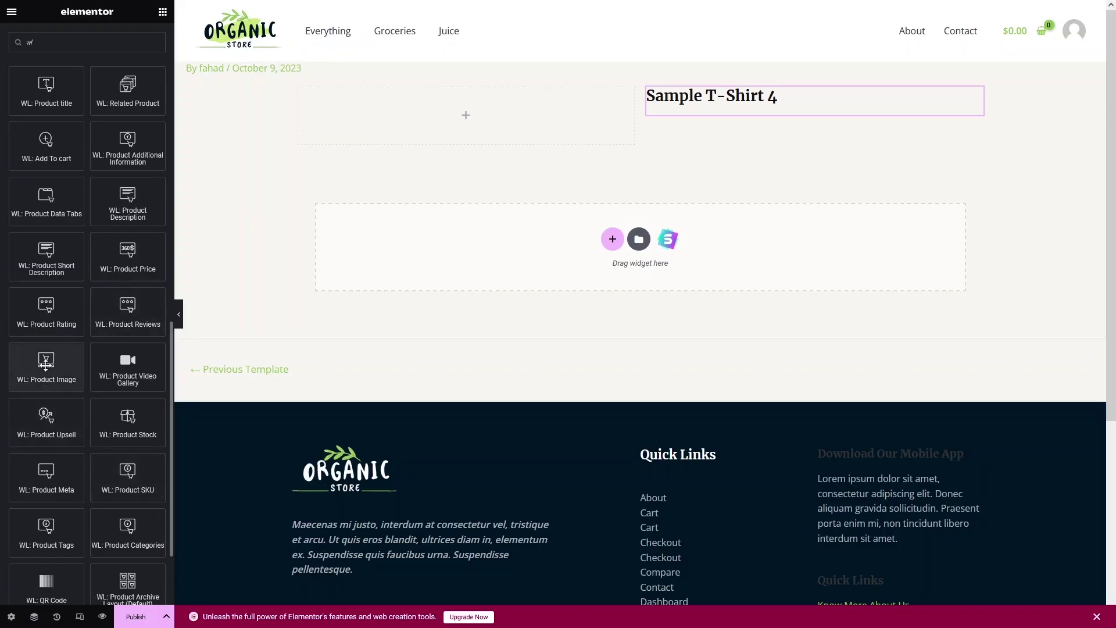
drag(46, 363, 469, 119)
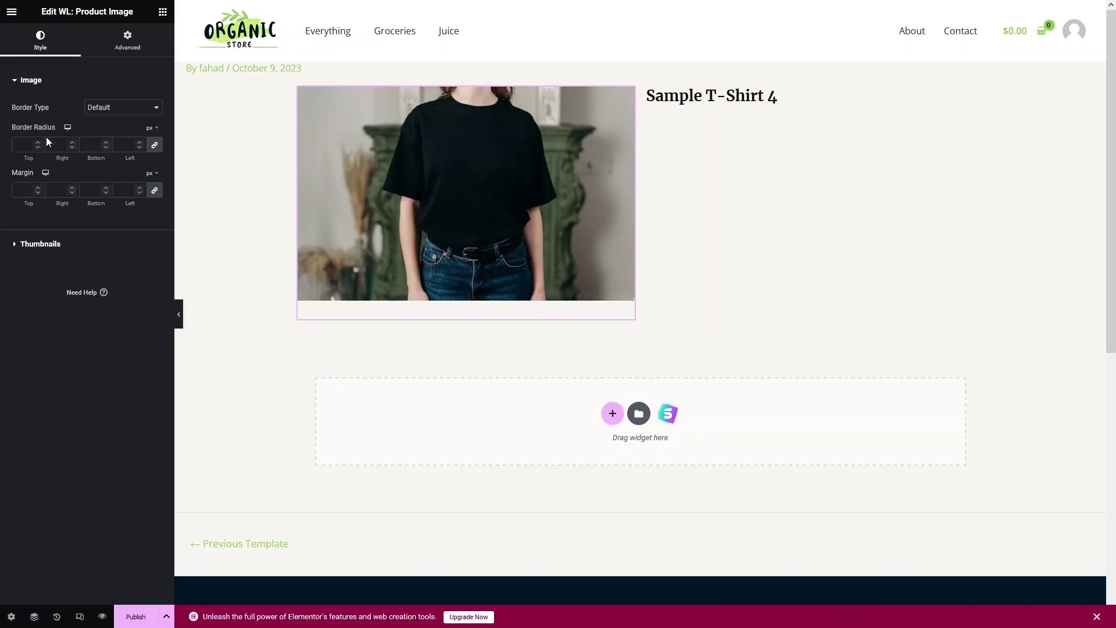
click(24, 249)
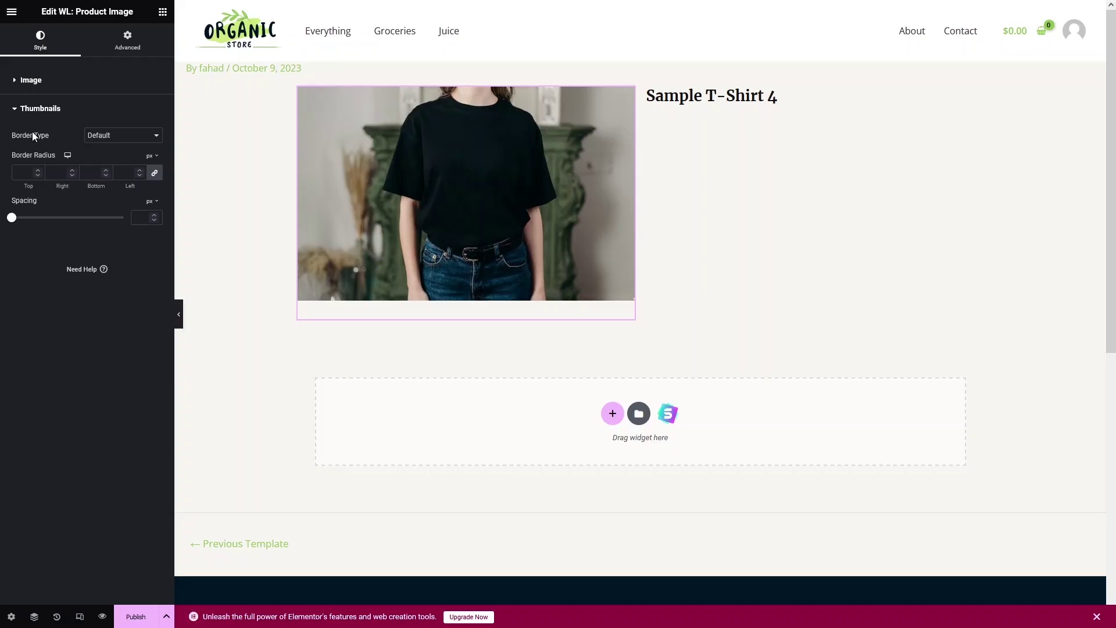
click(134, 44)
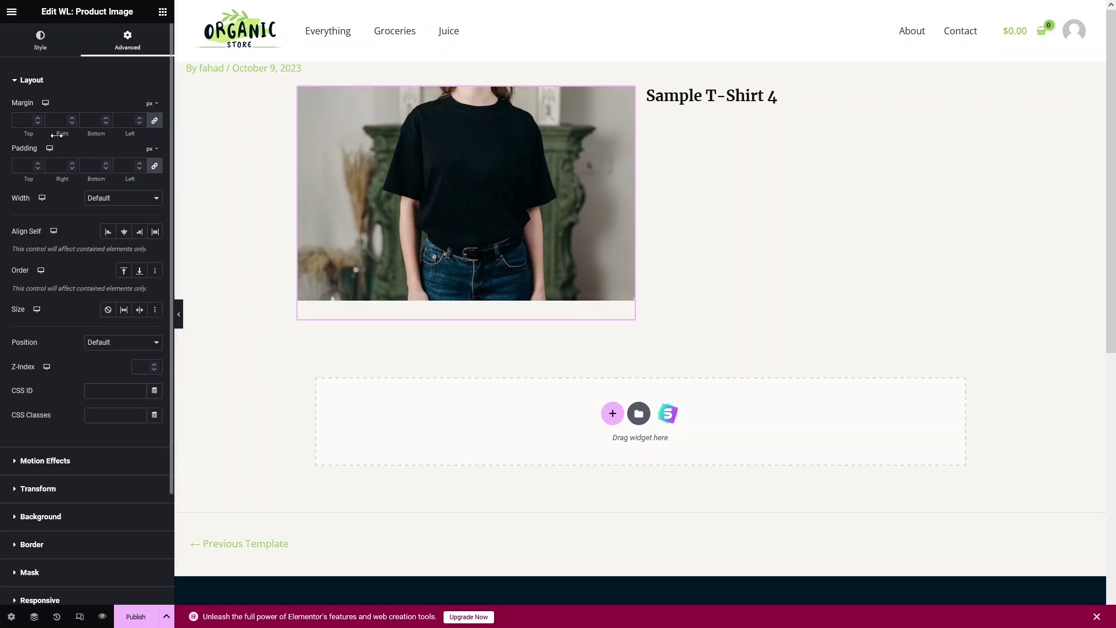
Find the WL: Product Short Description widget and place it below the product title in the container's right column.
click(162, 12)
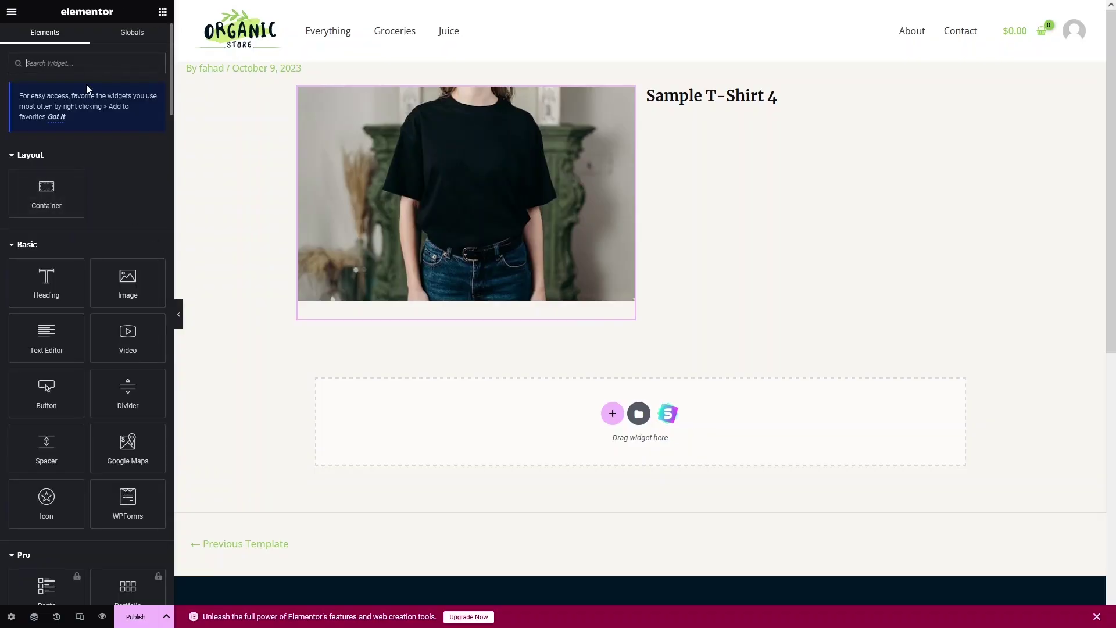
text(wl)
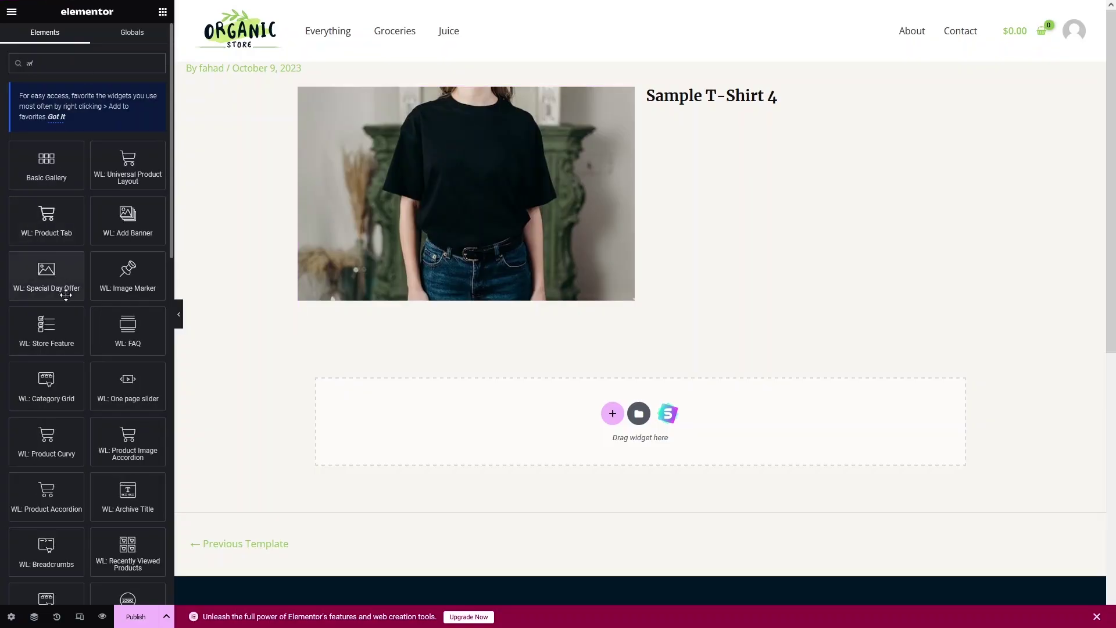
scroll(65, 294, down, 6)
scroll(64, 349, down, 1)
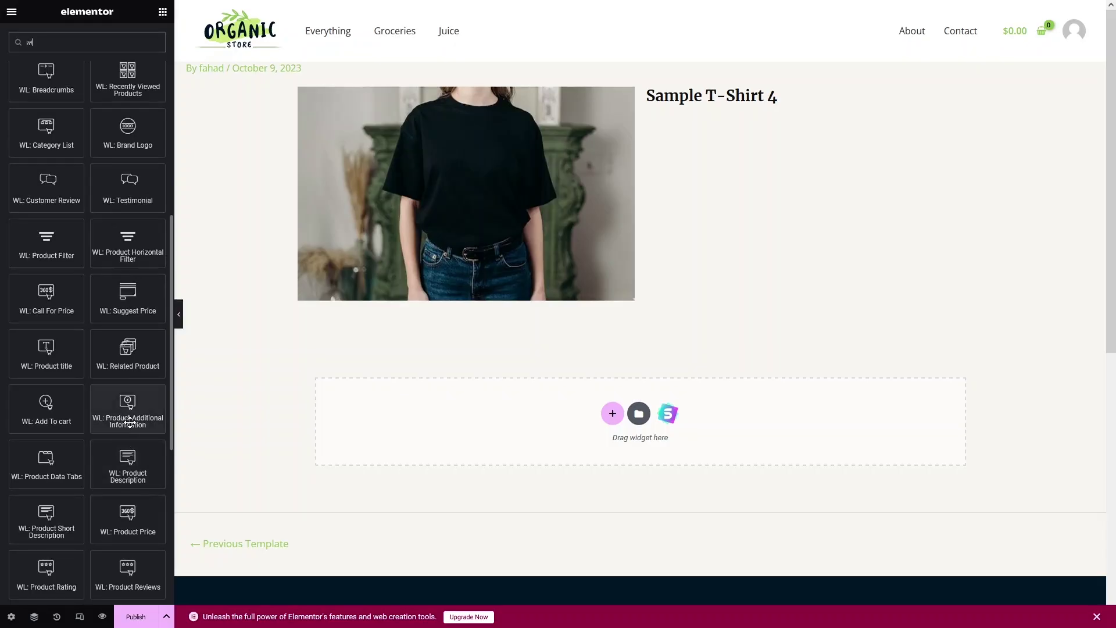
drag(42, 512, 743, 112)
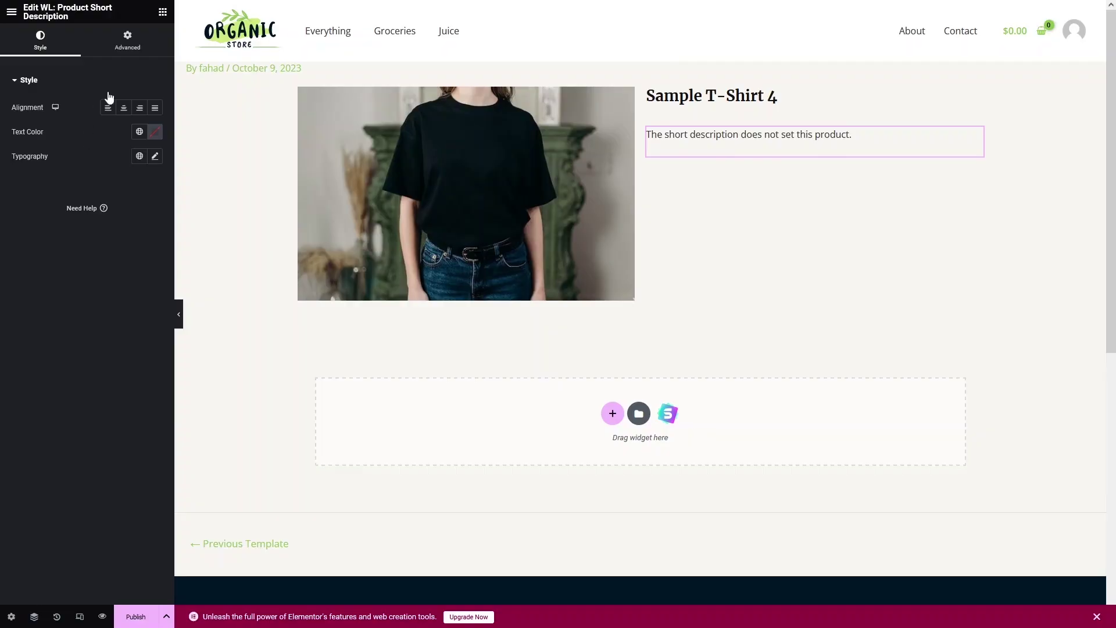
Place the WL: Breadcrumbs widget above the product title in the right column and review its separator icon and style settings.
click(163, 14)
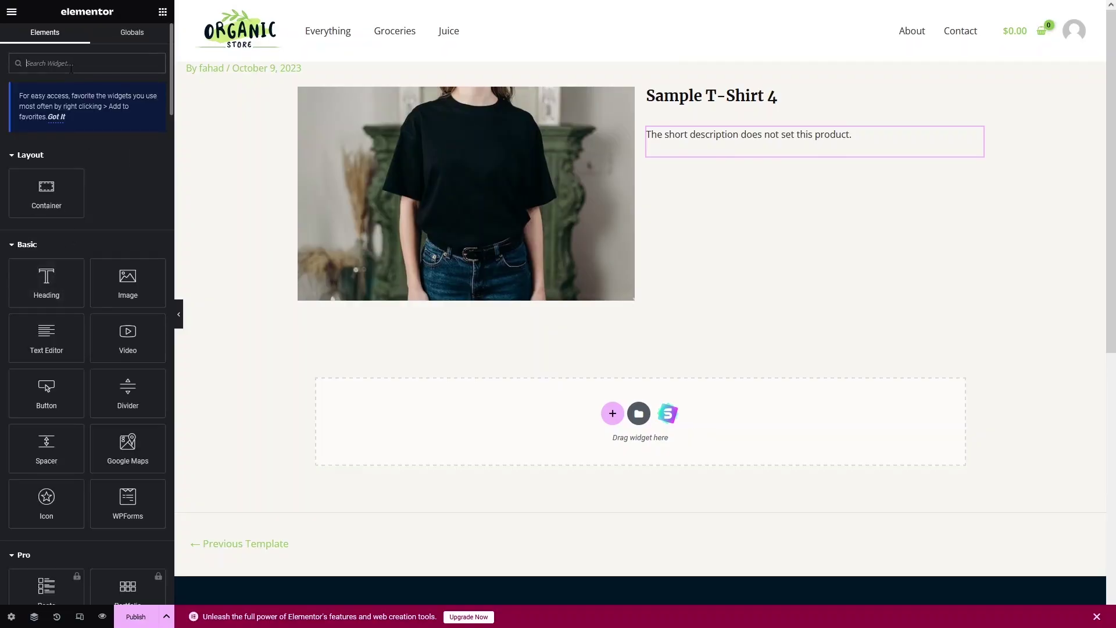
text(wl)
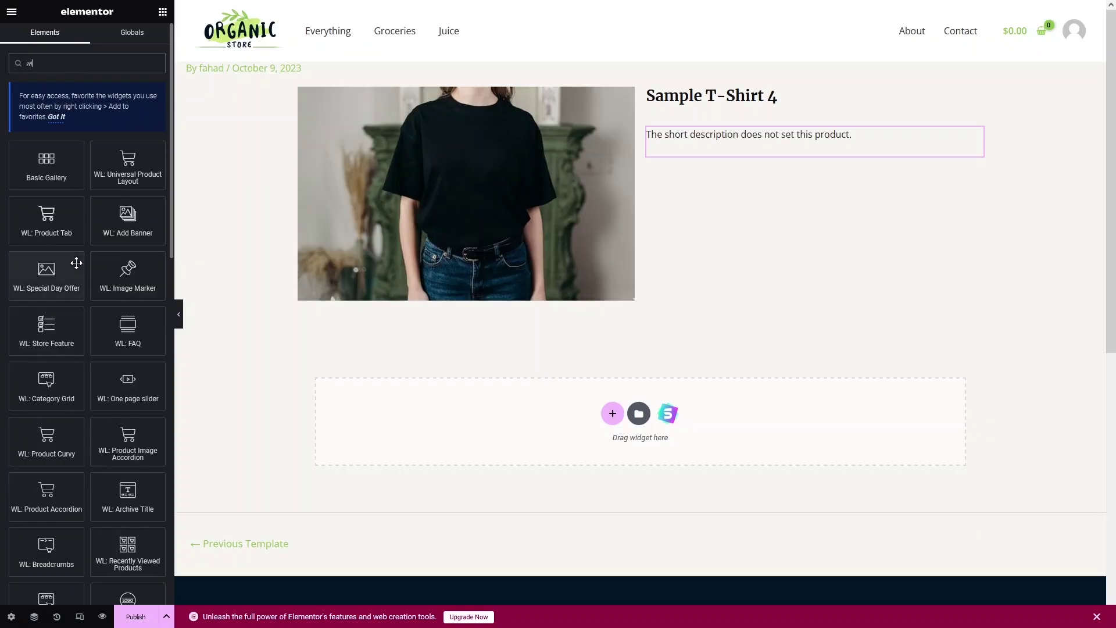
scroll(86, 254, down, 3)
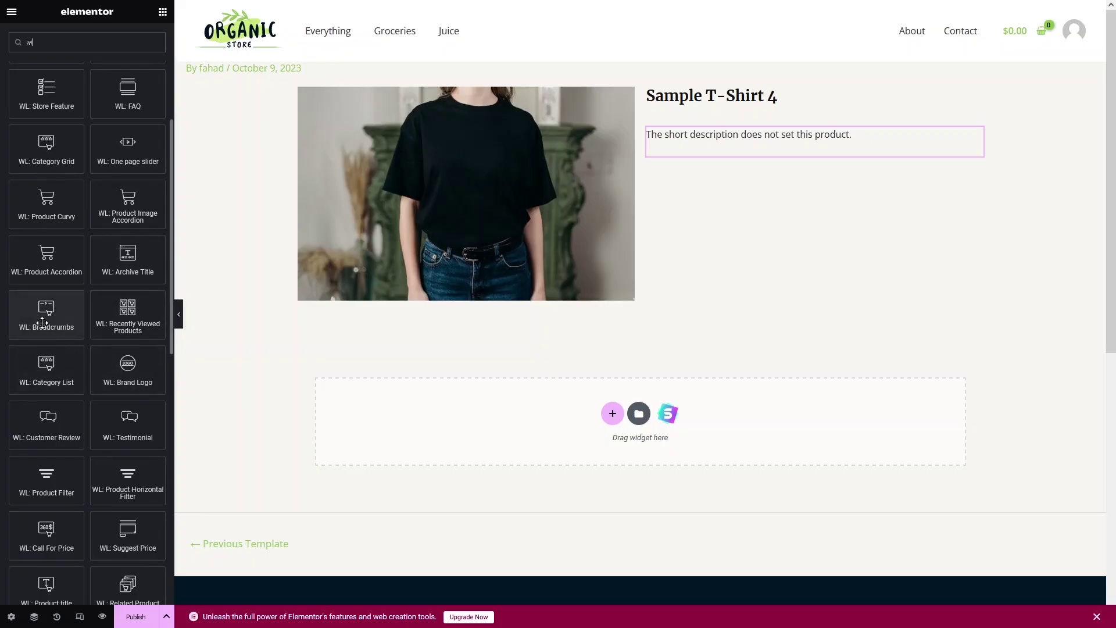
drag(43, 322, 730, 98)
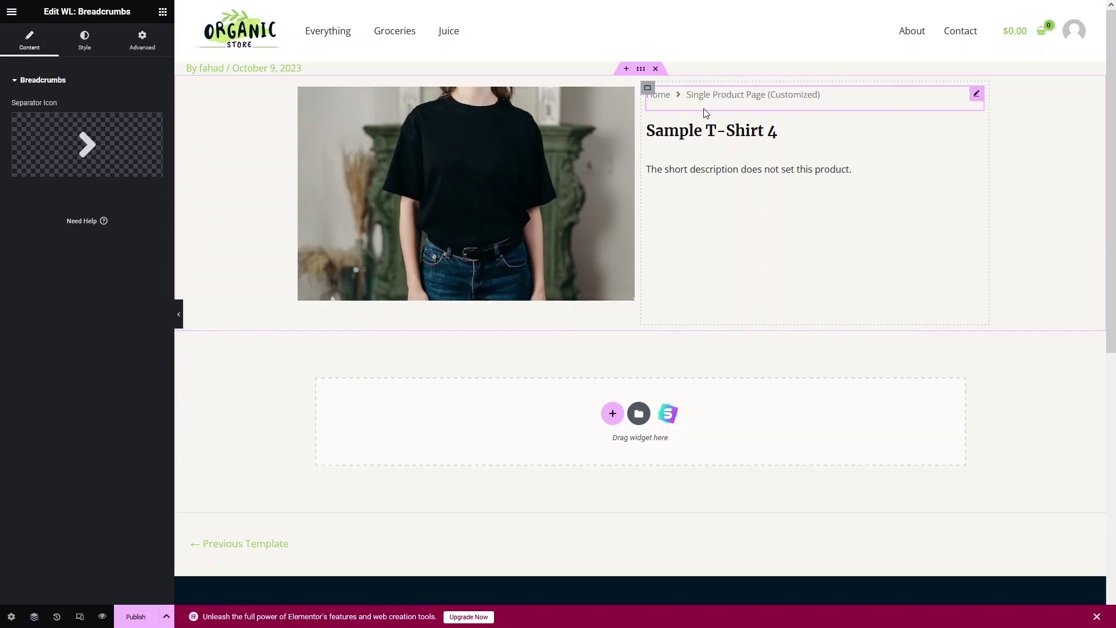
mouse_move(133, 115)
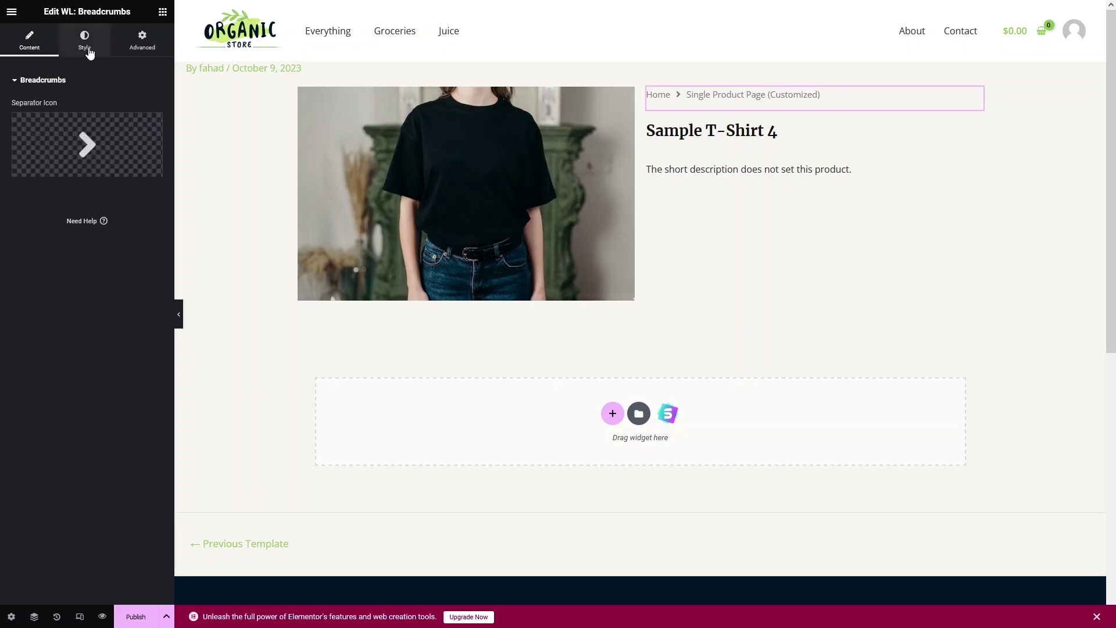
click(89, 51)
Place the WL: Add To cart widget below the short description and set its layout to Layout Two.
click(226, 171)
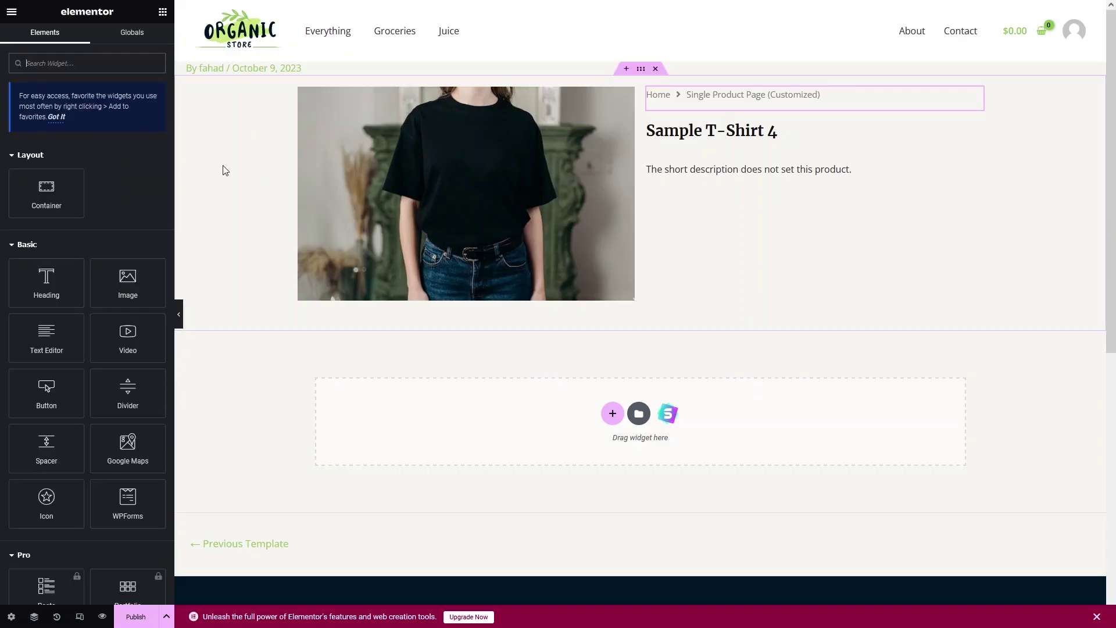
text(add)
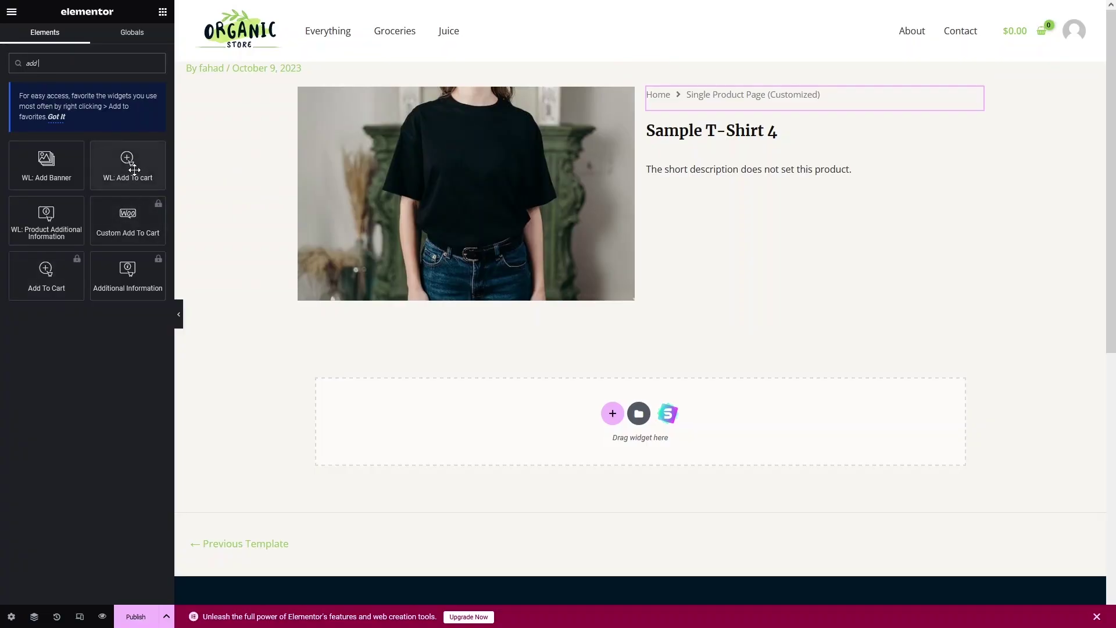
drag(119, 179, 776, 185)
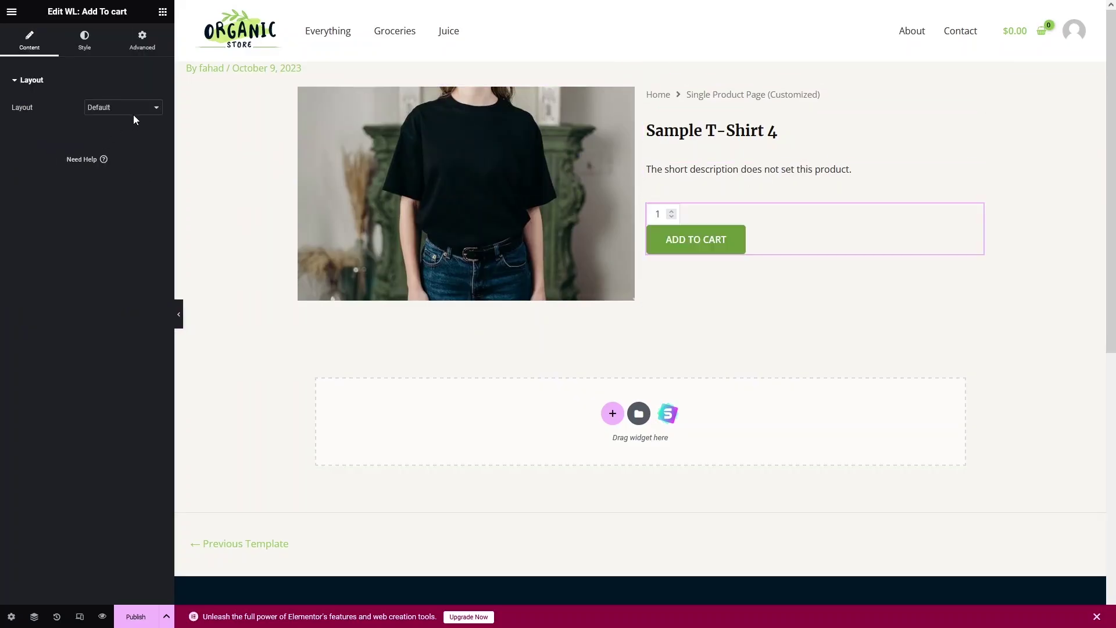
click(152, 109)
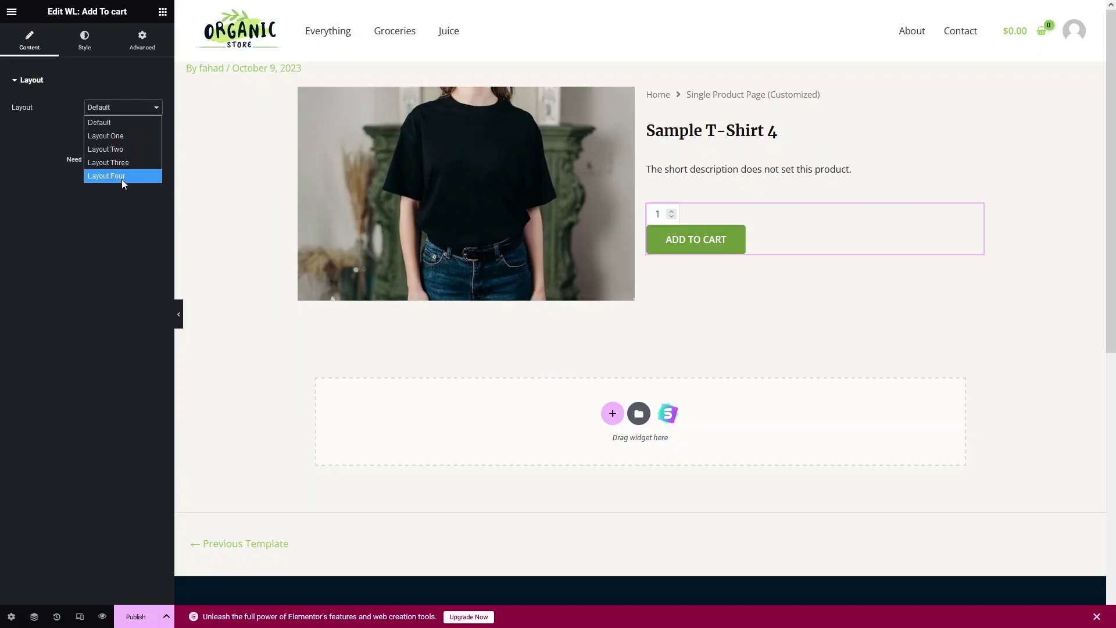
click(100, 137)
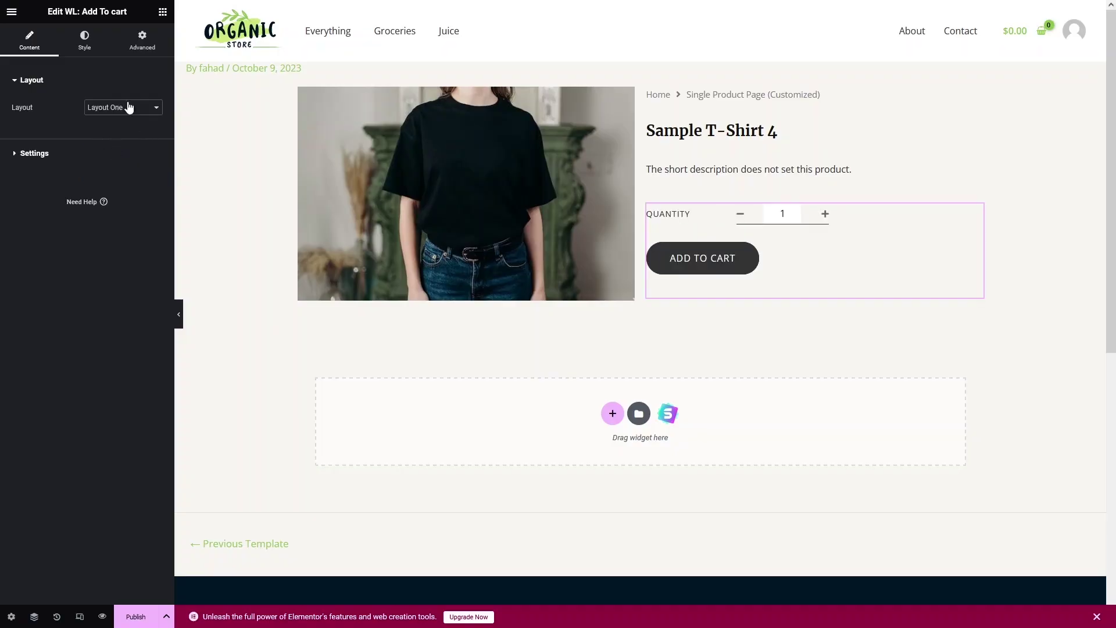
click(128, 108)
click(118, 149)
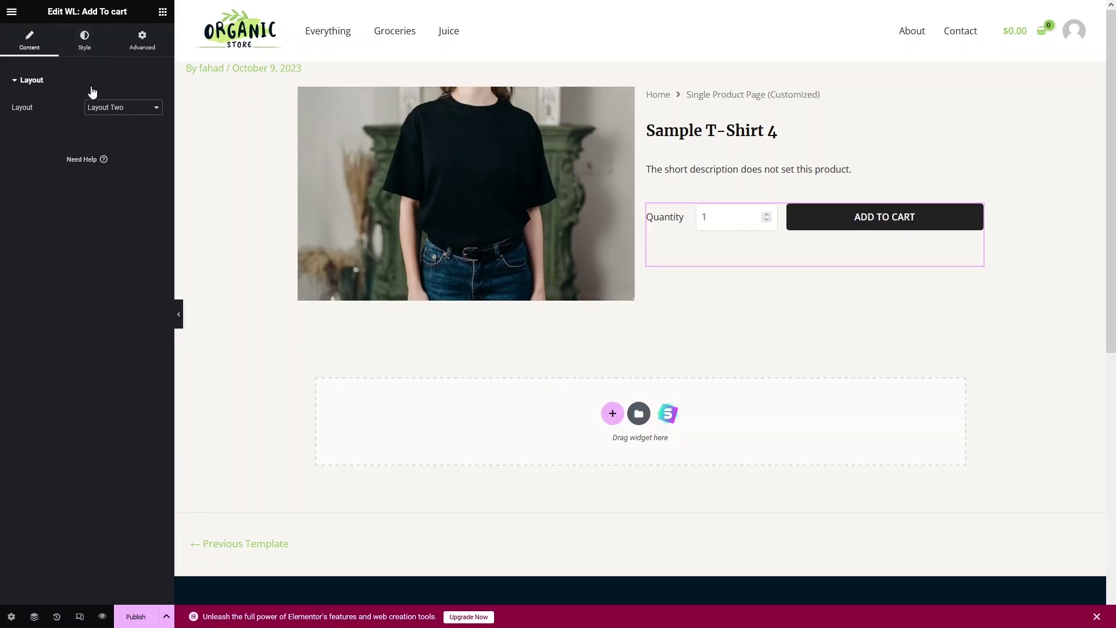
Set the Add To cart widget's quantity font size to 0 and review its button and add-to-cart style settings.
click(88, 42)
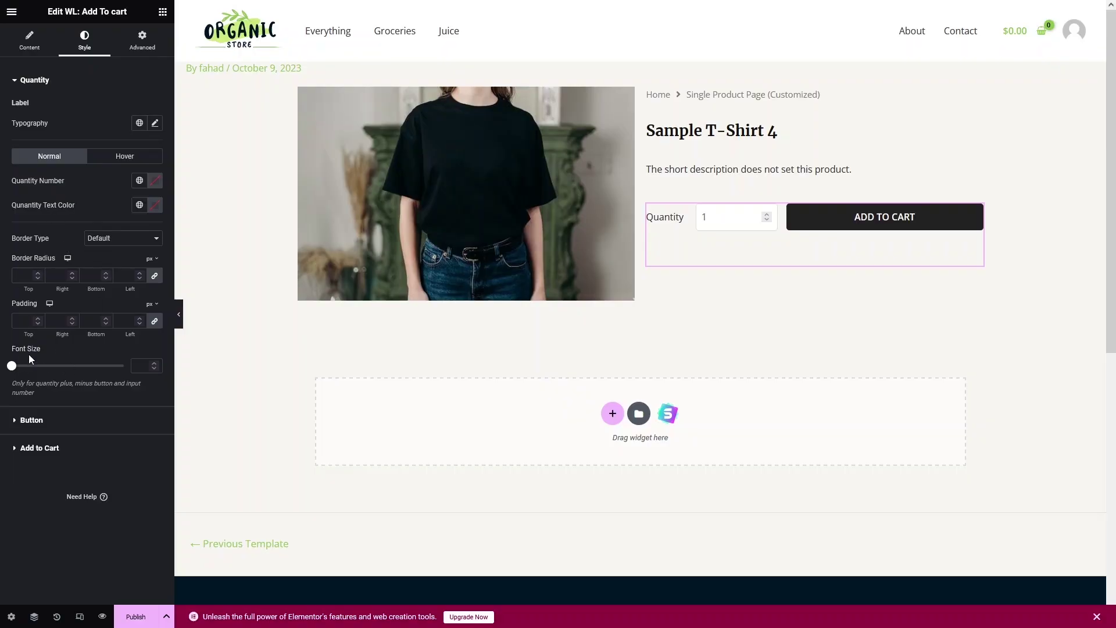
mouse_move(16, 371)
mouse_down()
mouse_move(87, 366)
mouse_move(12, 372)
mouse_up()
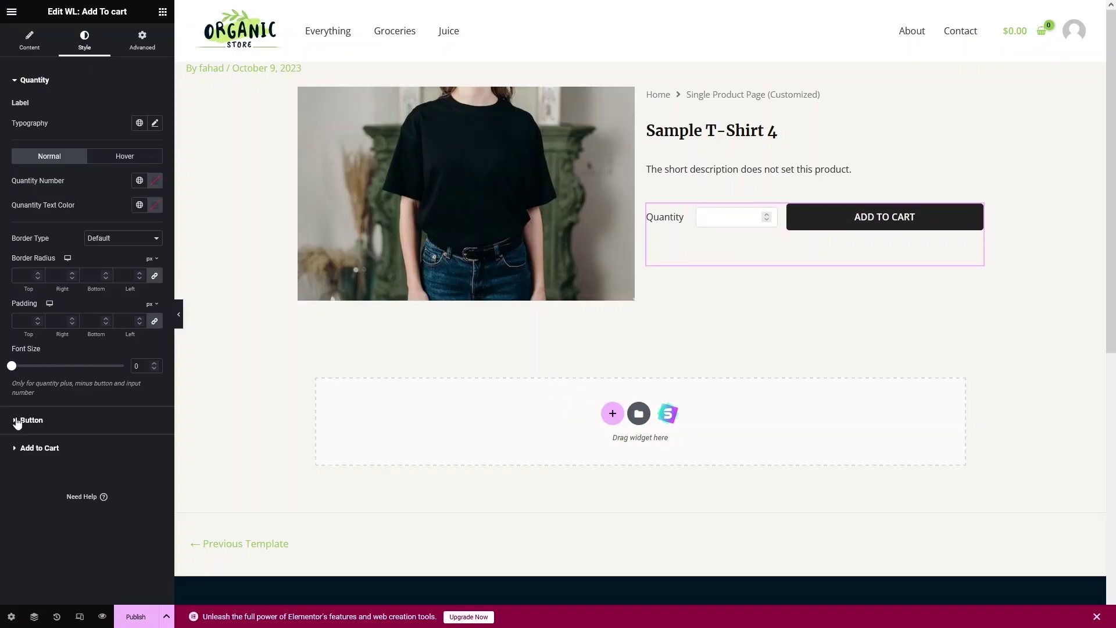
click(23, 421)
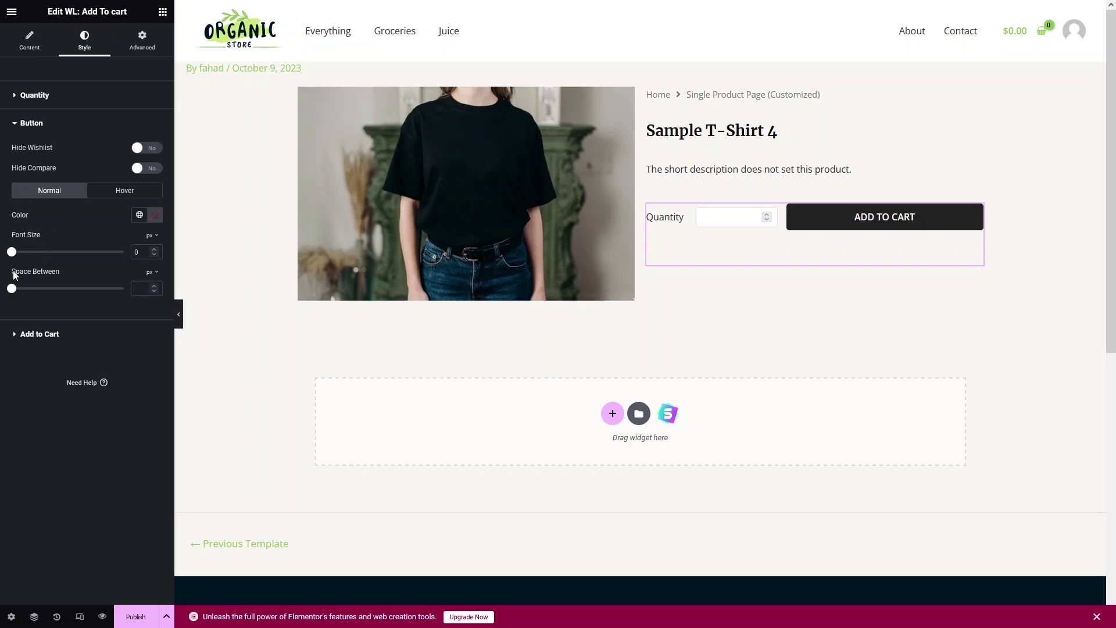
click(21, 340)
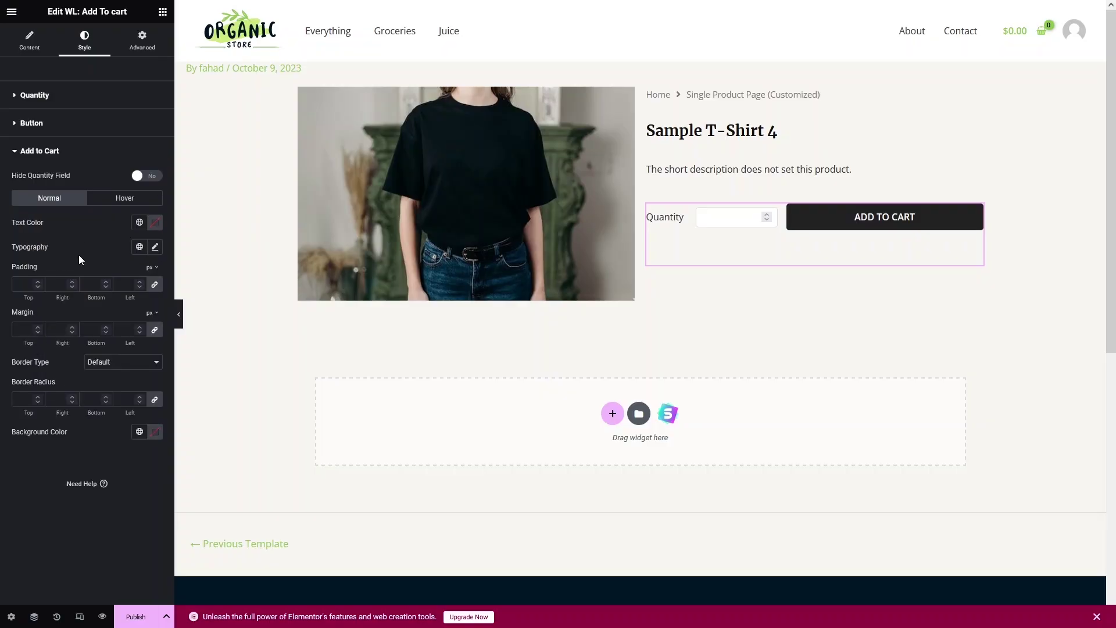
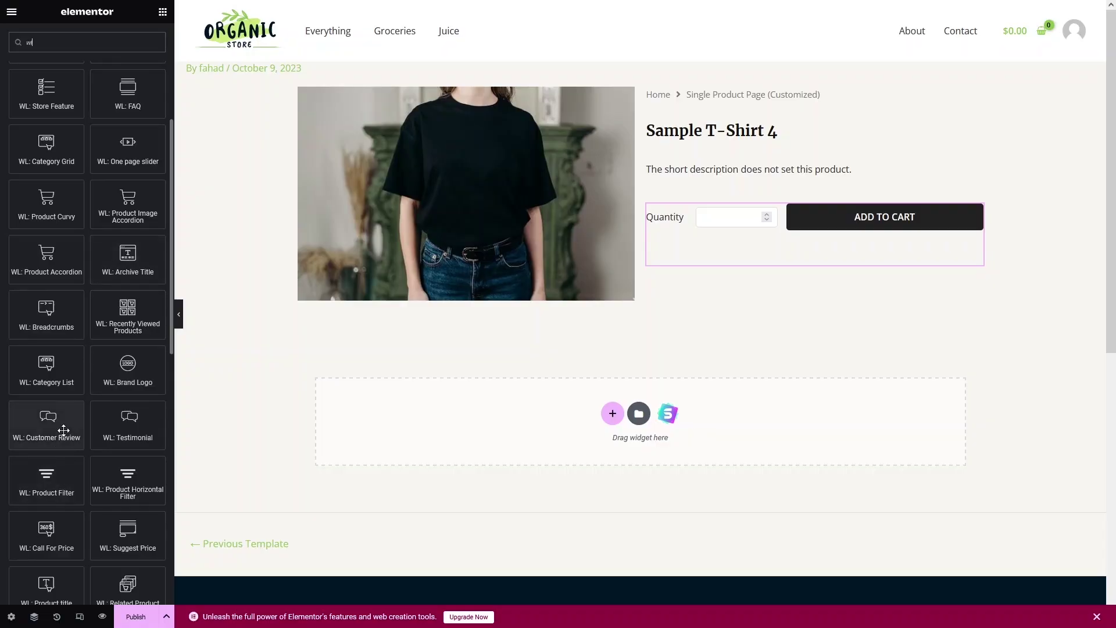
Place the WL: Customer Review widget in a new section below the product image and details container.
scroll(63, 430, down, 1)
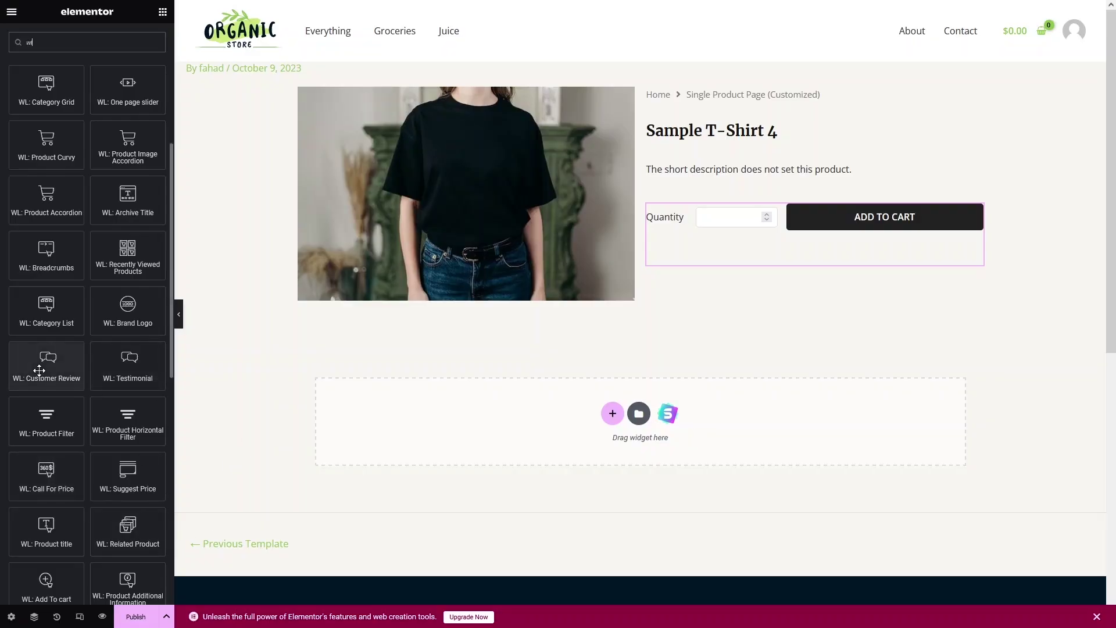
drag(39, 371, 637, 440)
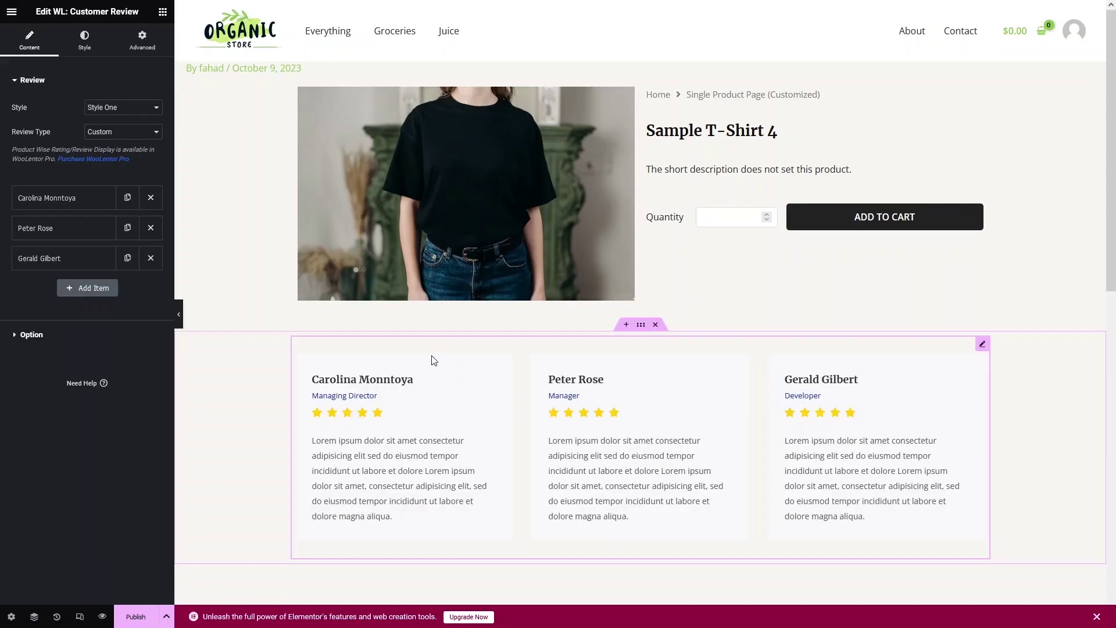
scroll(454, 357, down, 2)
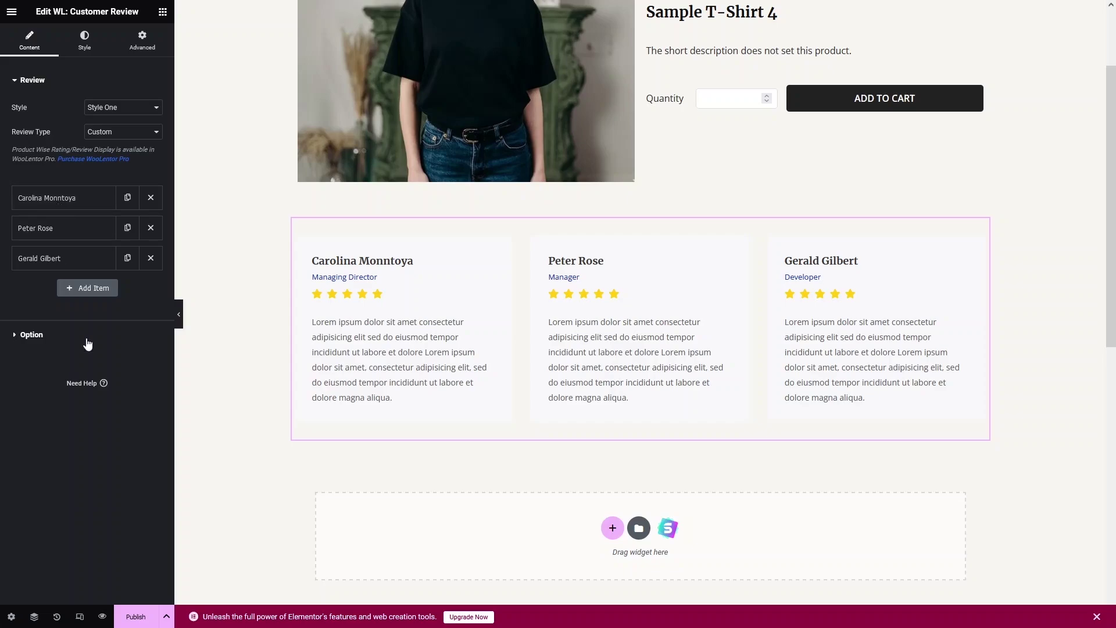
Examine the second customer review's content fields and the widget's column count and spacing options.
click(50, 230)
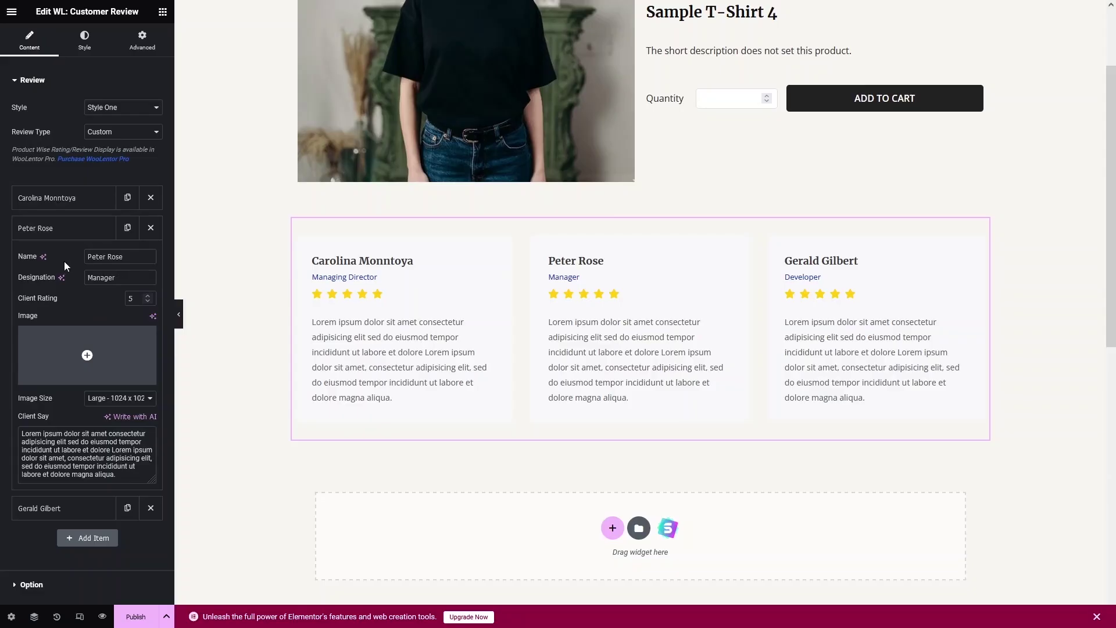
scroll(58, 220, down, 1)
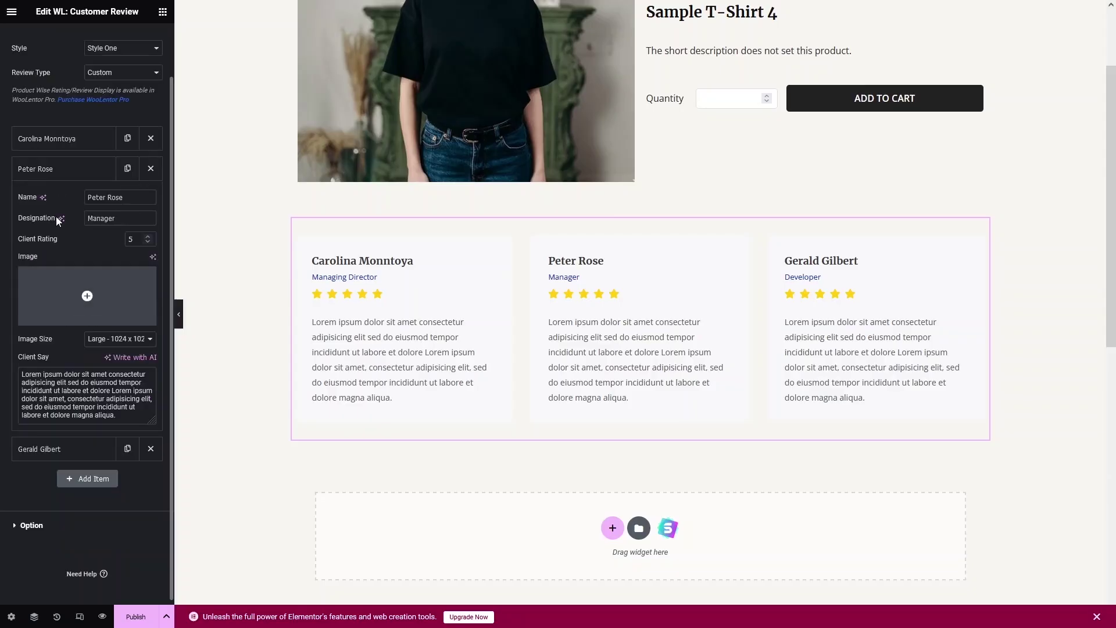
mouse_move(60, 293)
scroll(50, 256, down, 1)
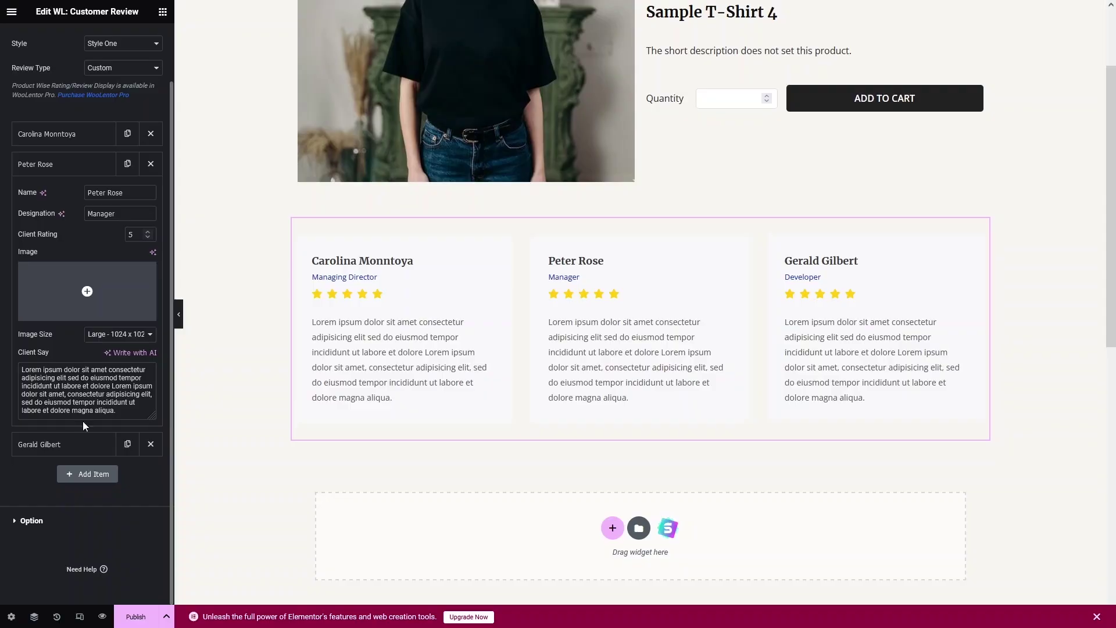
click(13, 521)
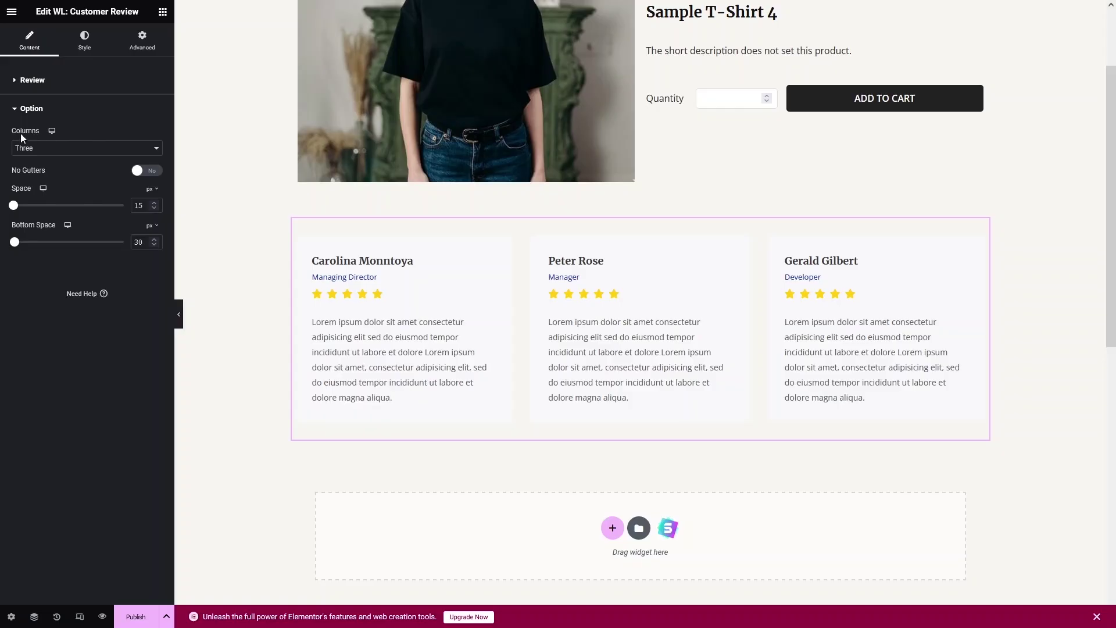
click(58, 149)
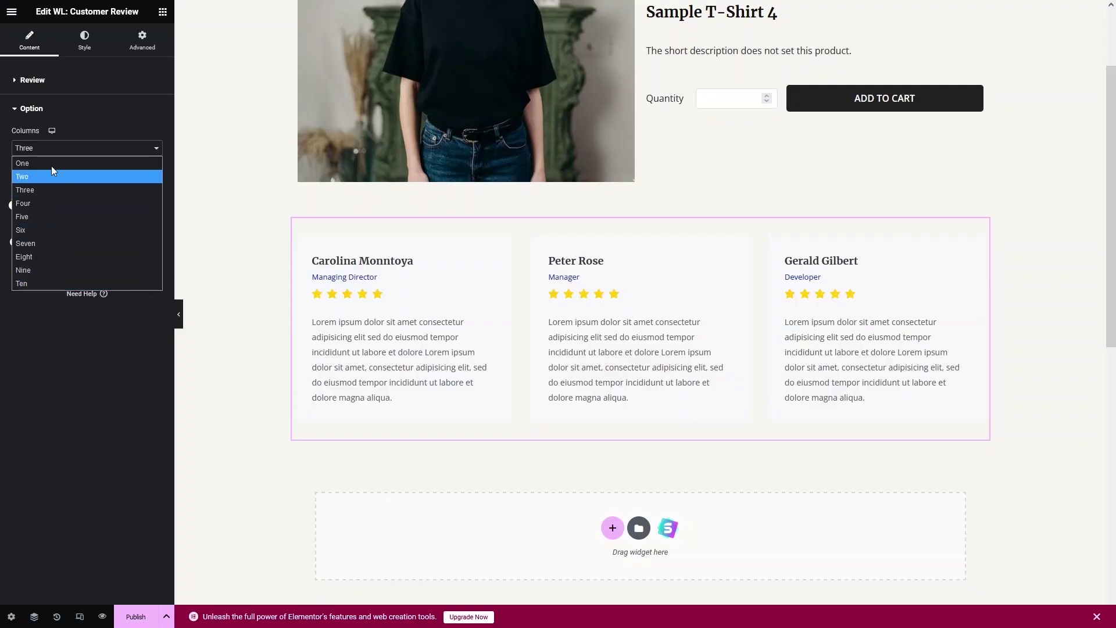
click(134, 108)
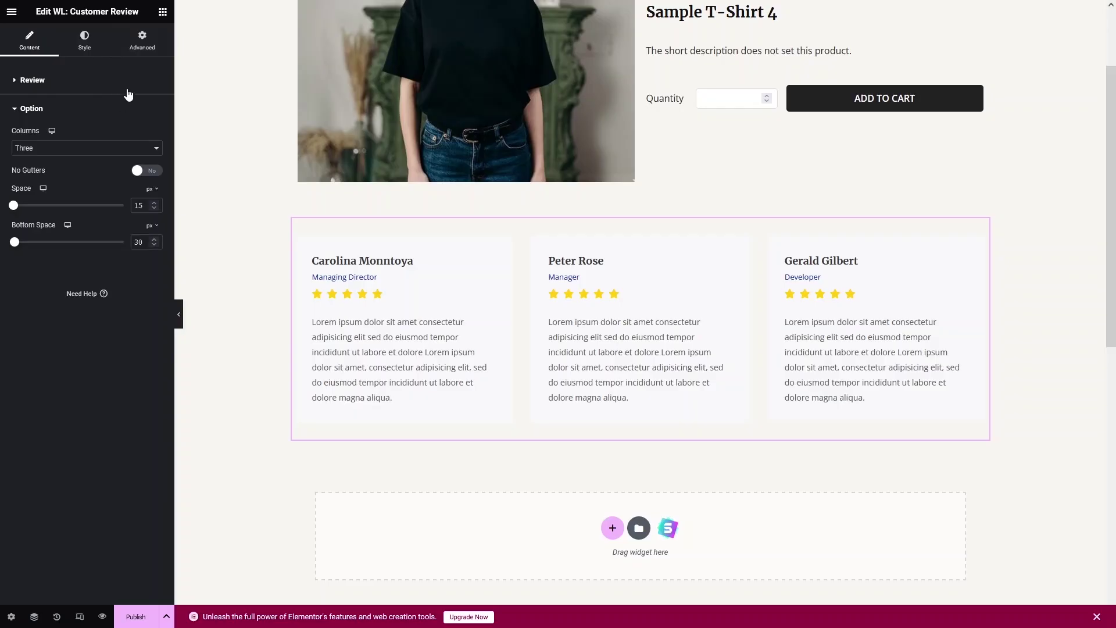
Place the WL: FAQ widget in a new section below the customer reviews and open its first item, Words To Live By.
click(162, 12)
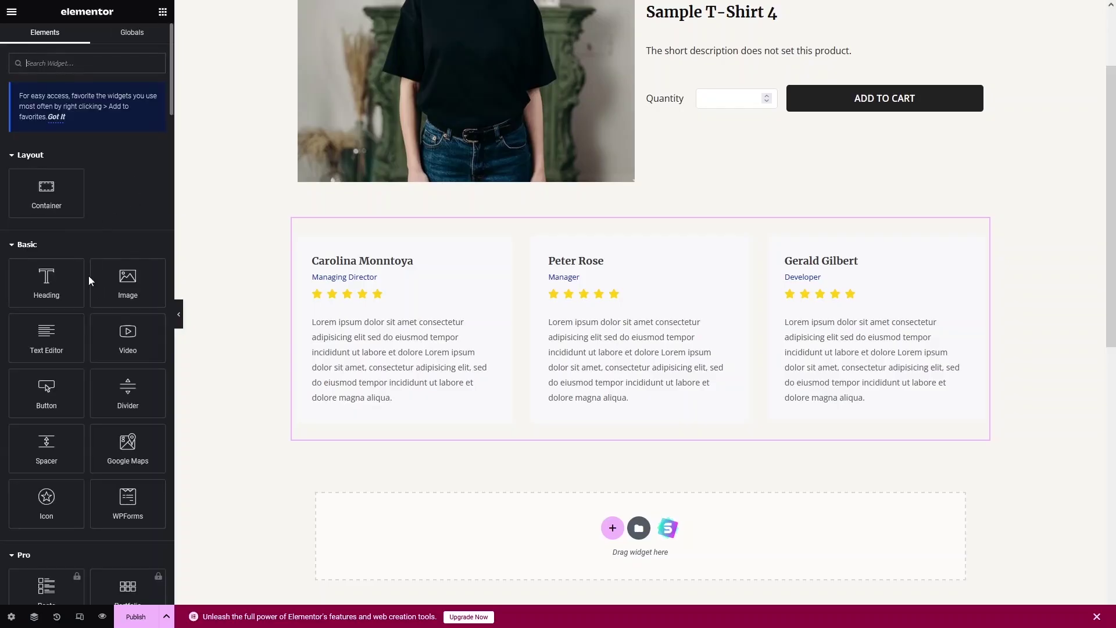
text(wl)
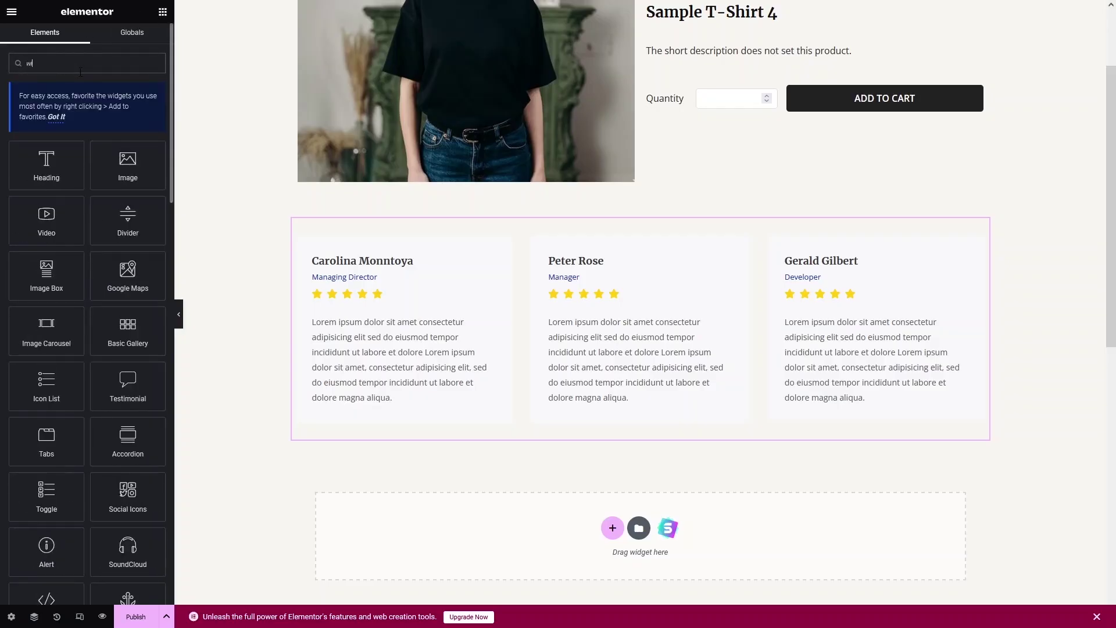
scroll(109, 261, down, 1)
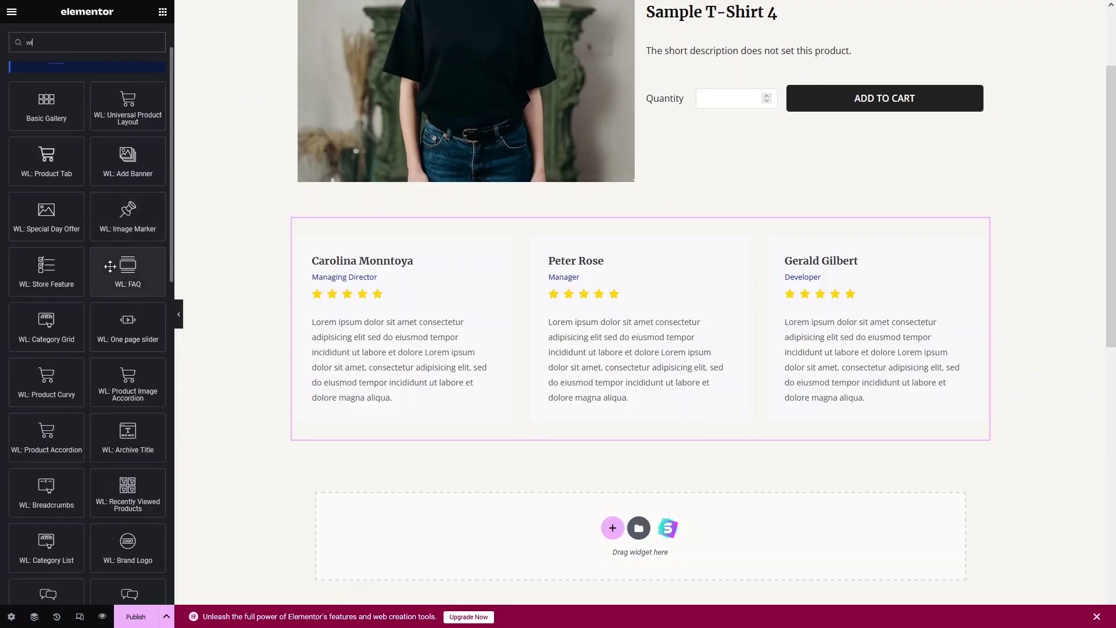
scroll(102, 288, down, 1)
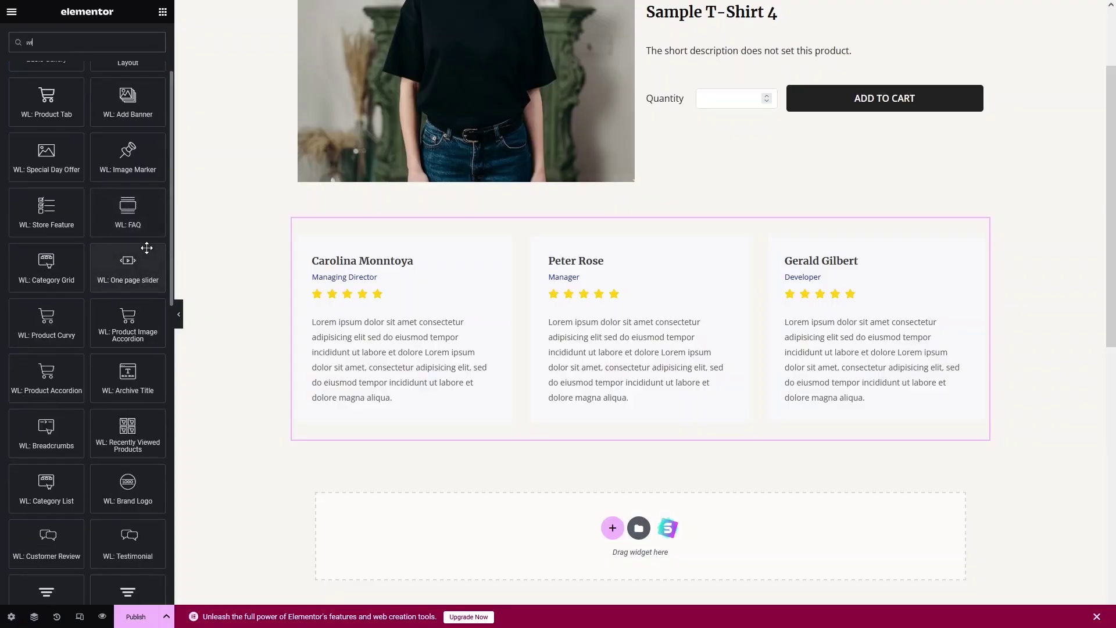
drag(121, 215, 598, 436)
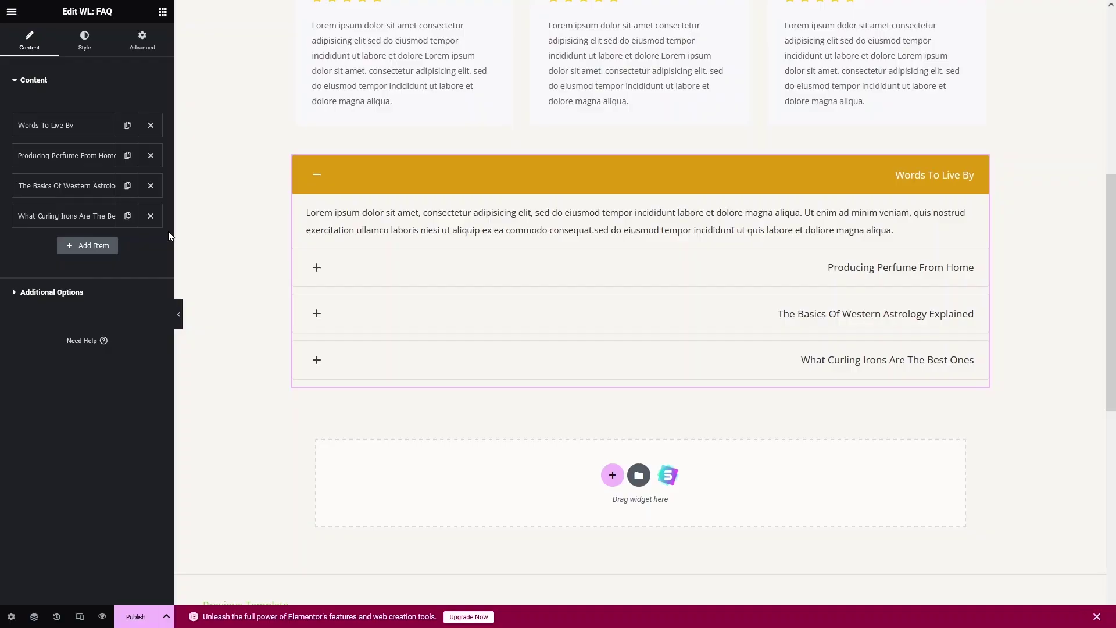
click(41, 119)
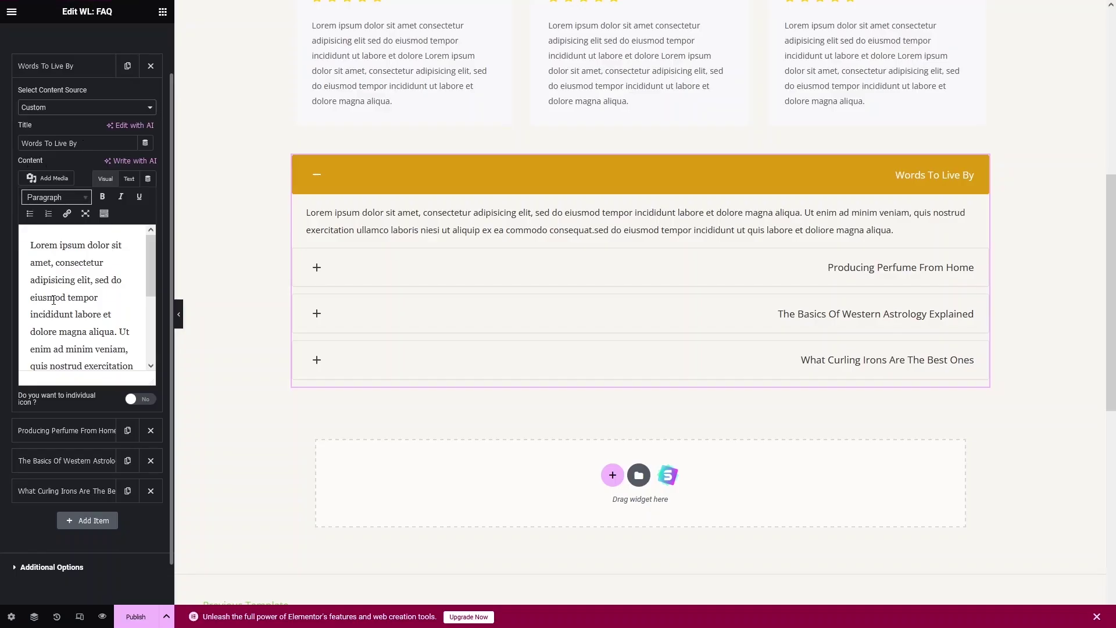
Review the first FAQ item's title and content fields and add a new item at the end of the FAQ list.
scroll(54, 300, up, 1)
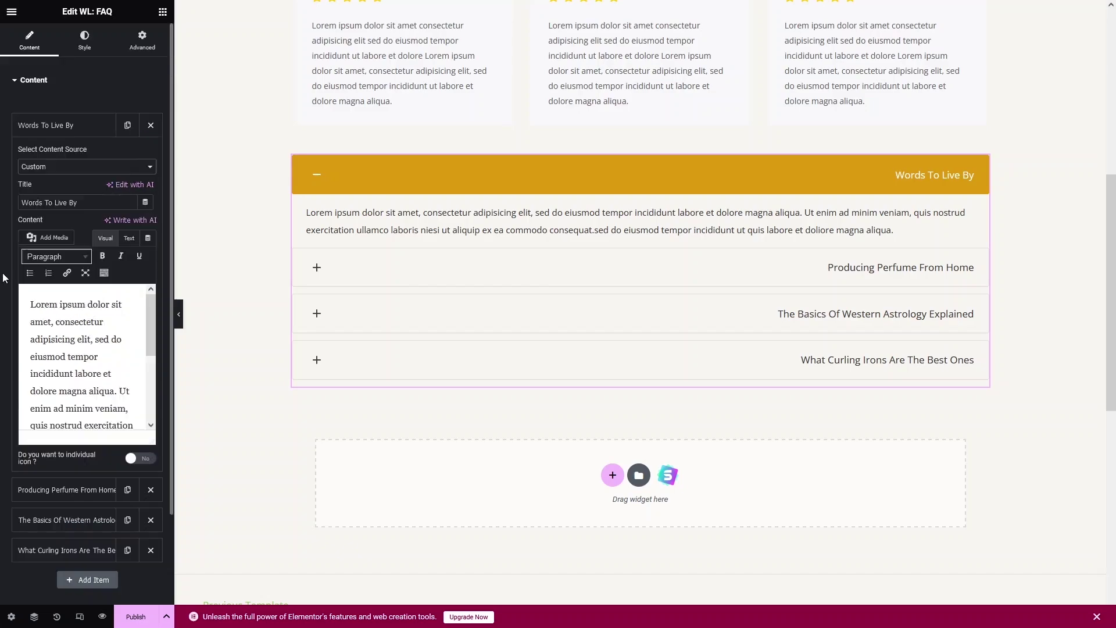
scroll(53, 300, down, 2)
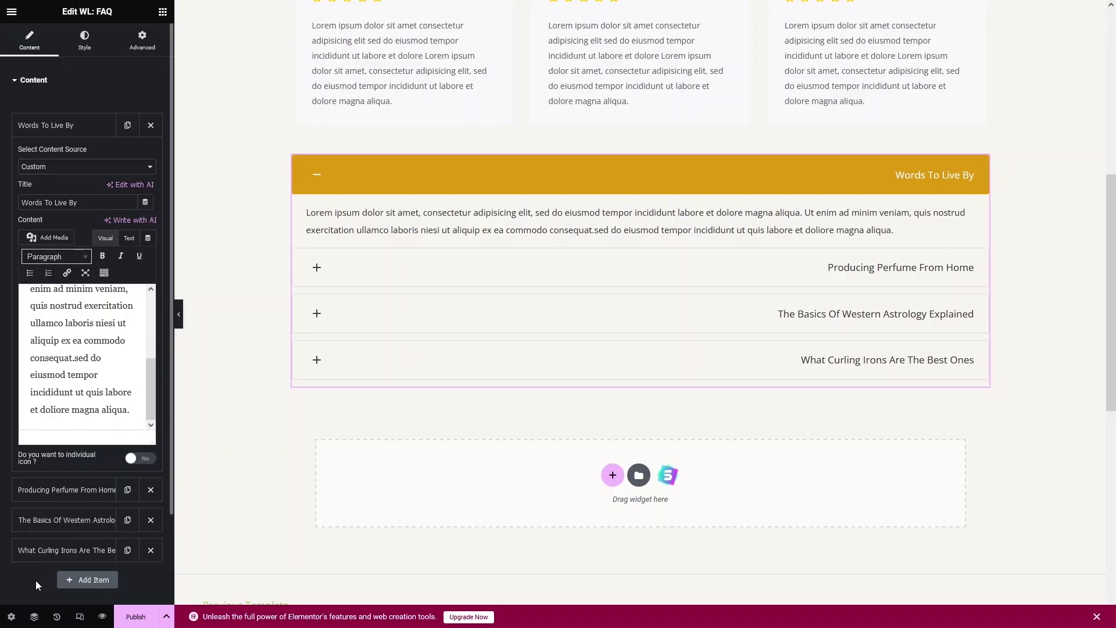
scroll(87, 349, up, 2)
scroll(74, 155, down, 2)
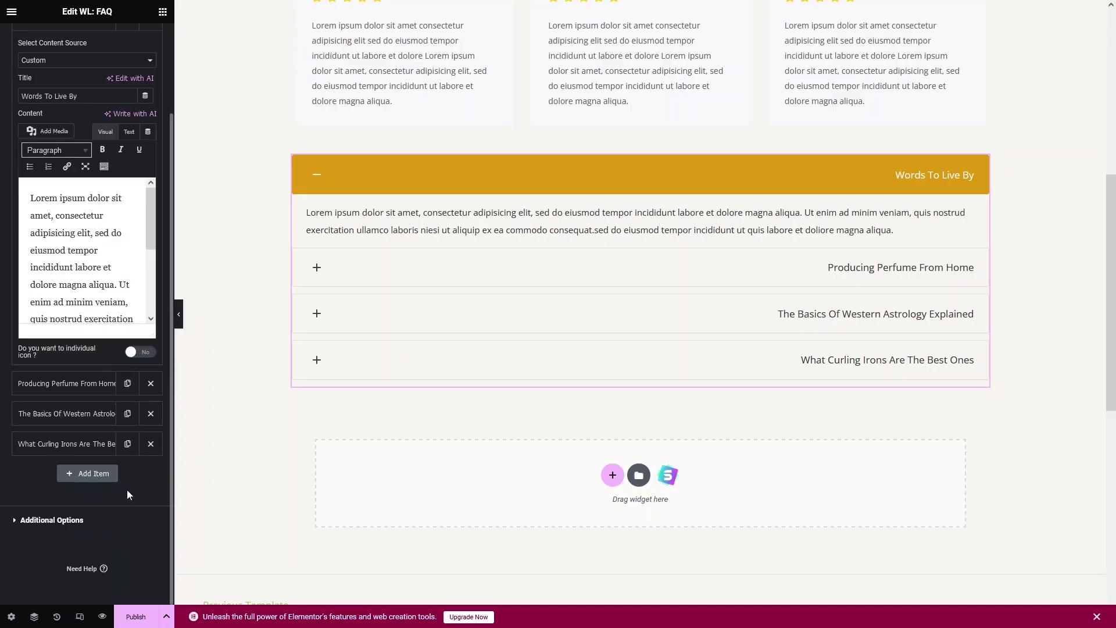
click(99, 473)
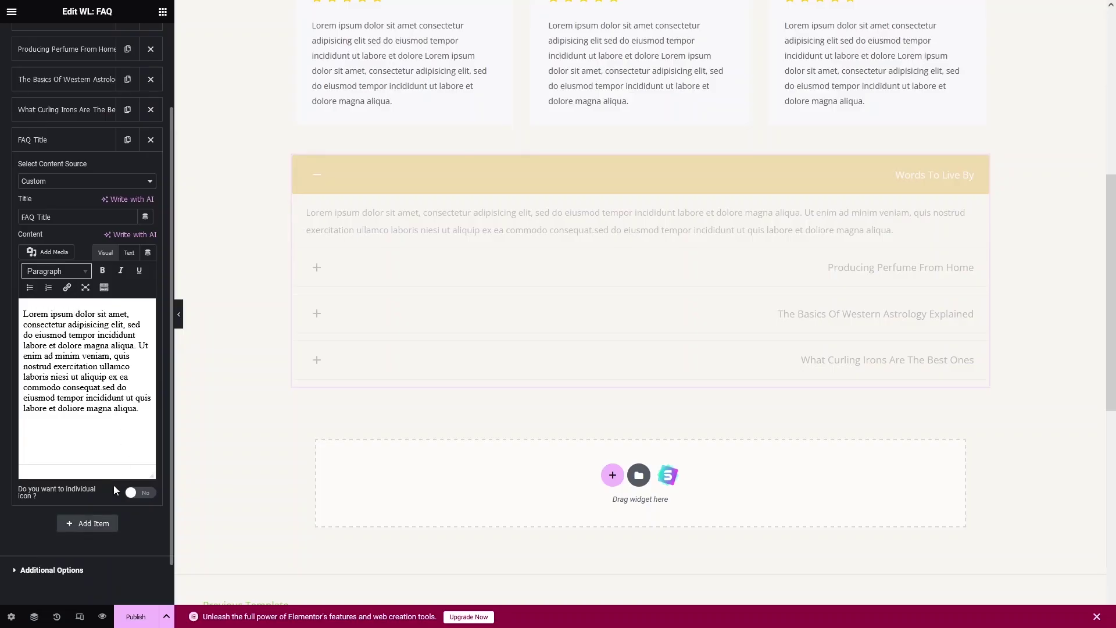
Place the WL: Product Price widget between the short description and the Add To cart widget.
click(162, 11)
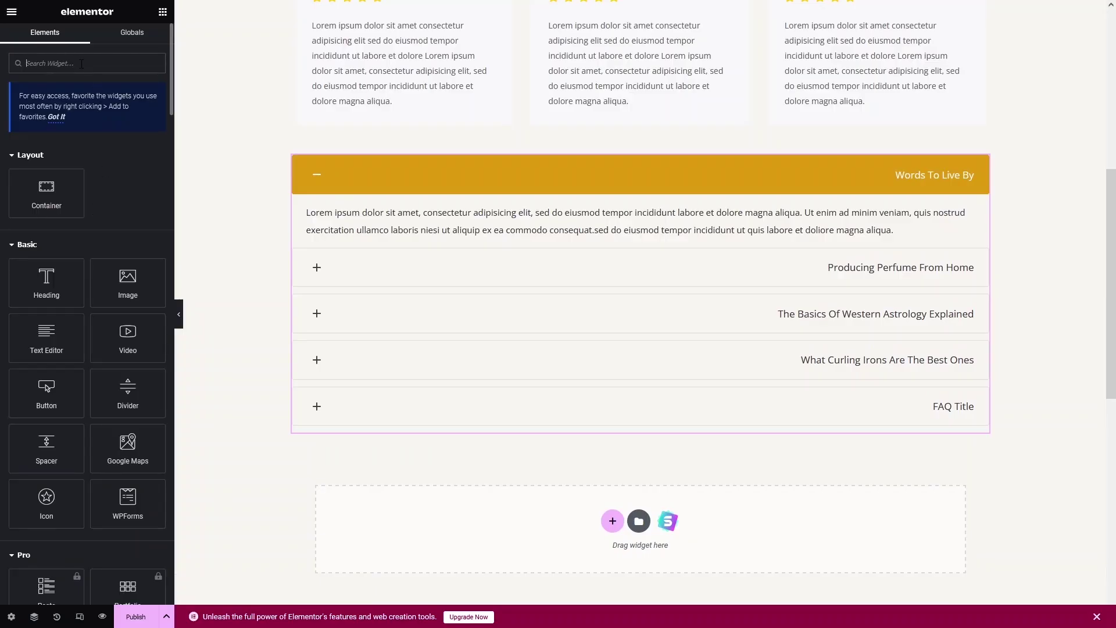
text(wl)
scroll(81, 174, down, 5)
scroll(252, 237, up, 7)
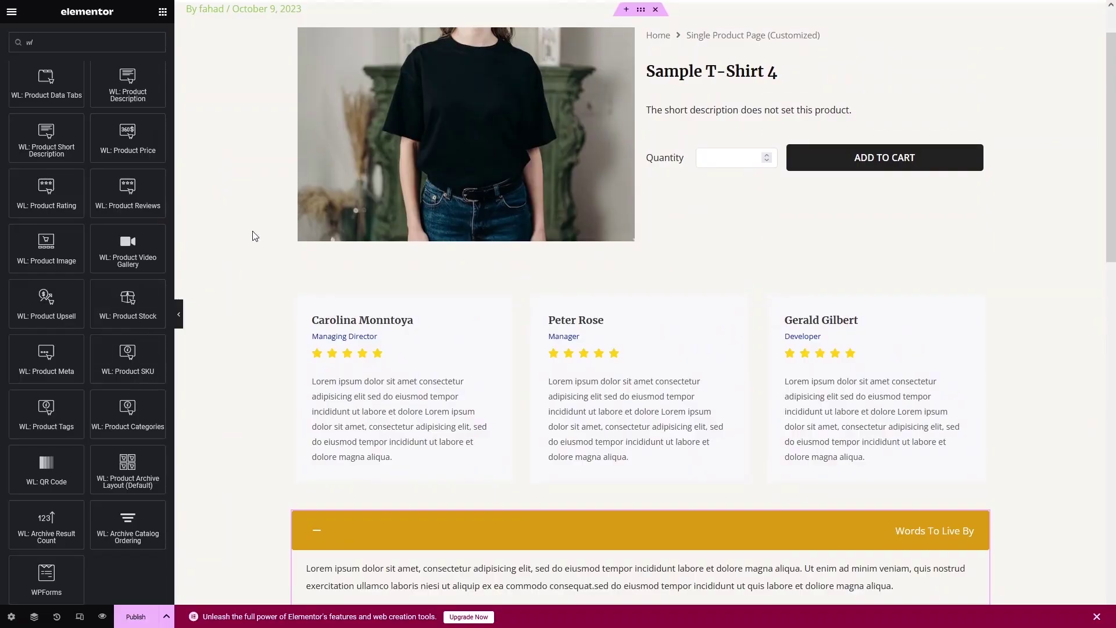
scroll(260, 217, up, 1)
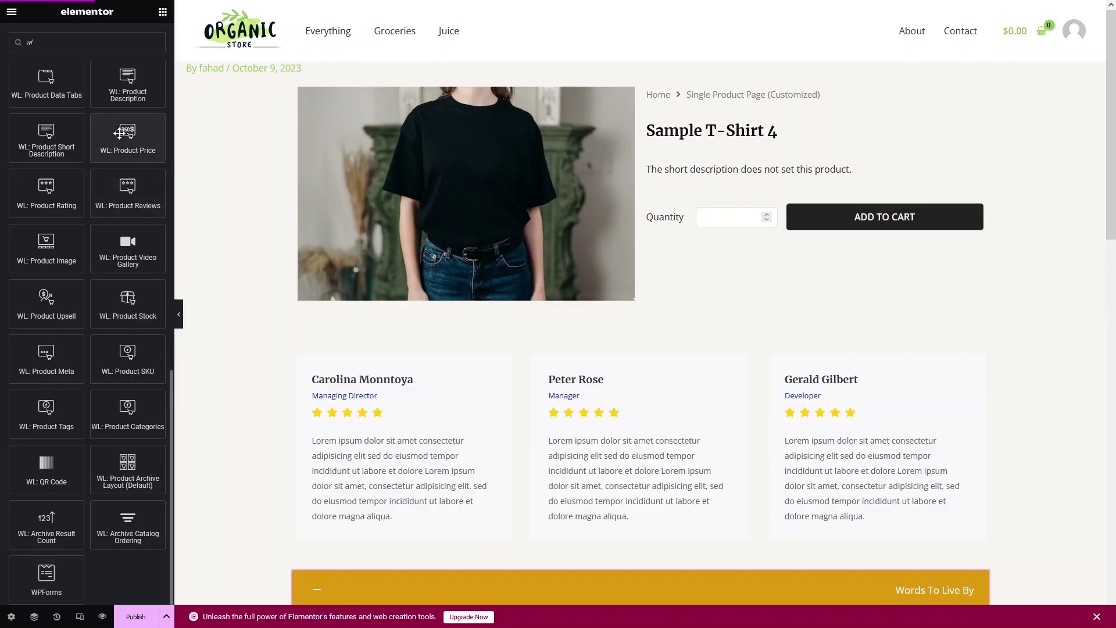
drag(118, 134, 741, 179)
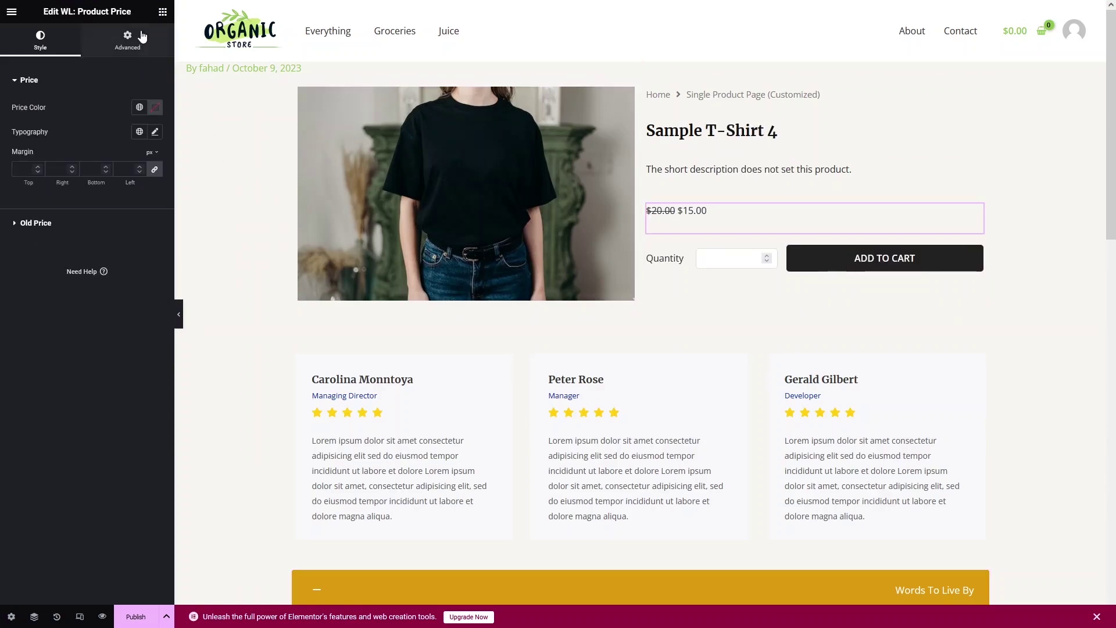
Place the WL: Product Stock widget between the product price and the Add To cart widget.
click(163, 12)
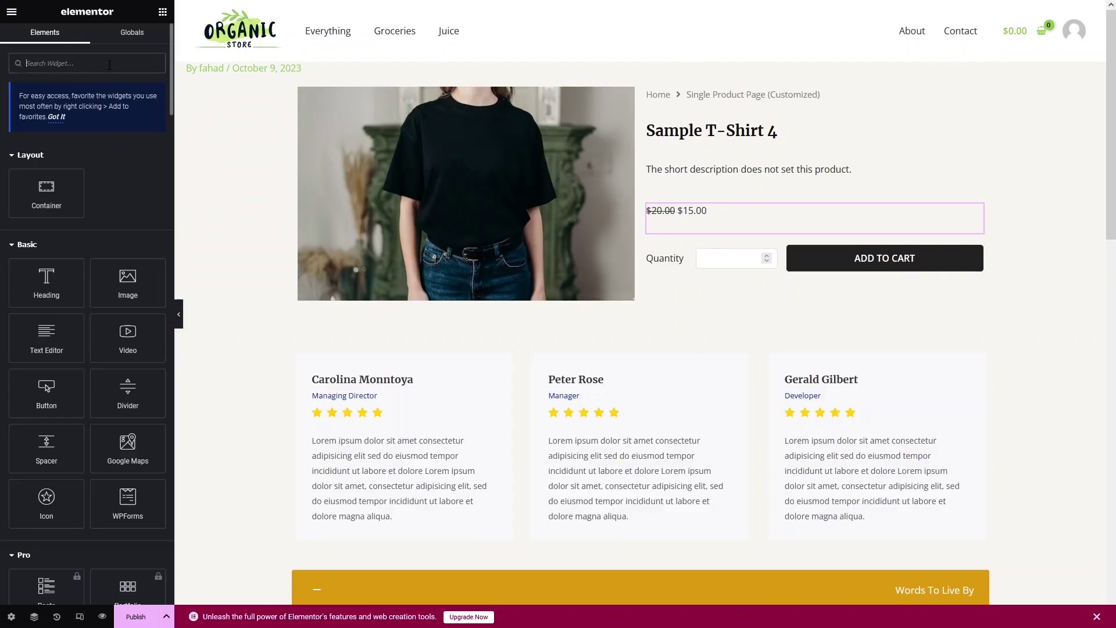
click(110, 65)
text(wl)
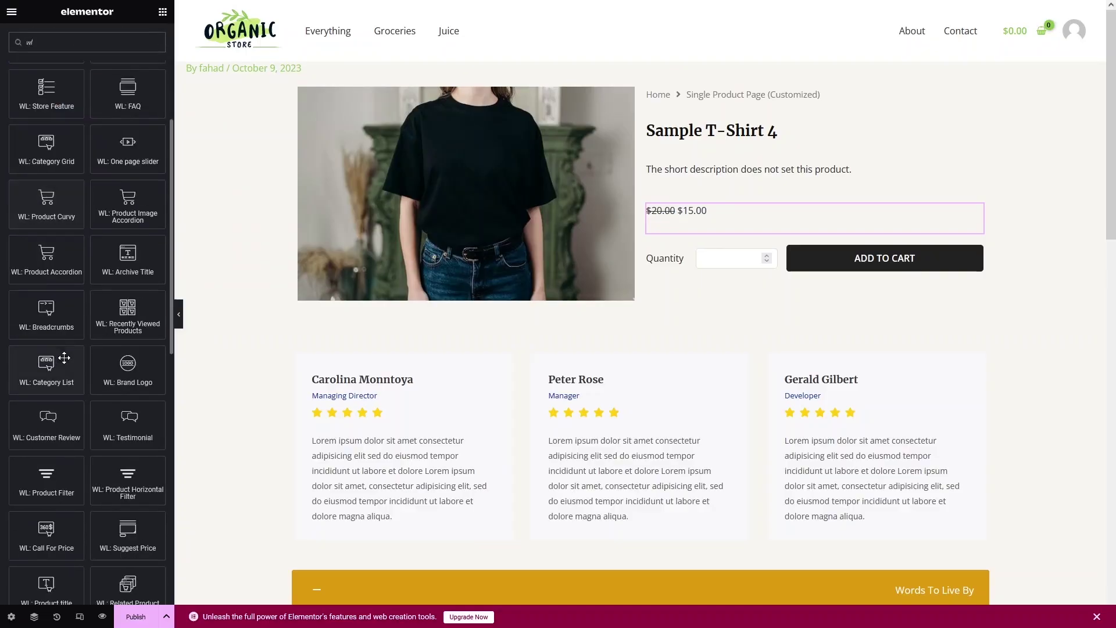
scroll(124, 344, down, 1)
scroll(124, 344, down, 5)
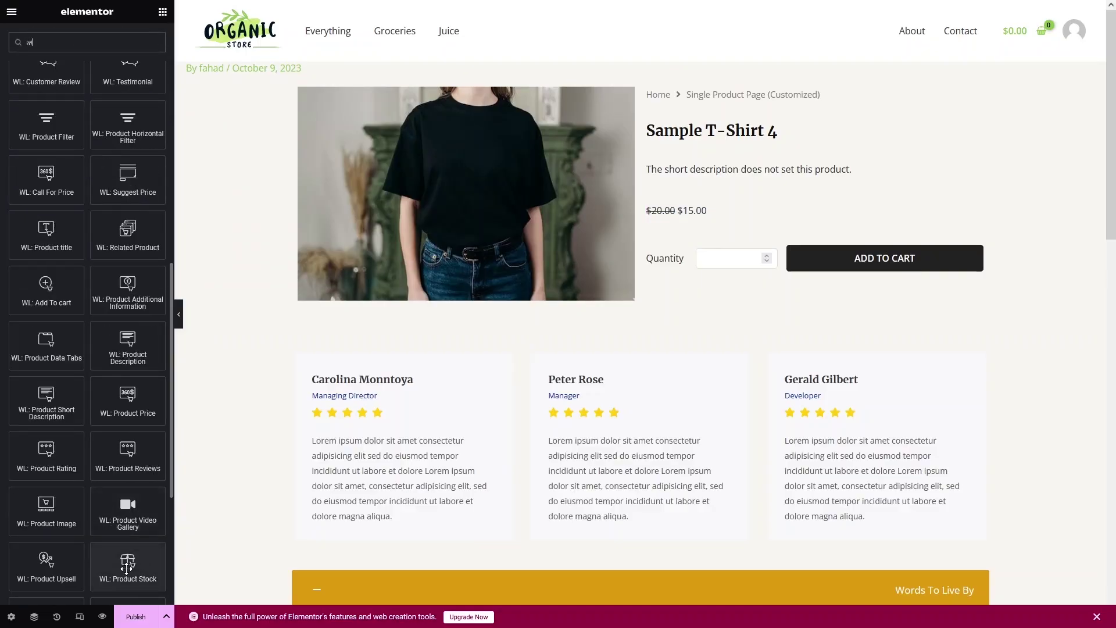
drag(128, 564, 676, 227)
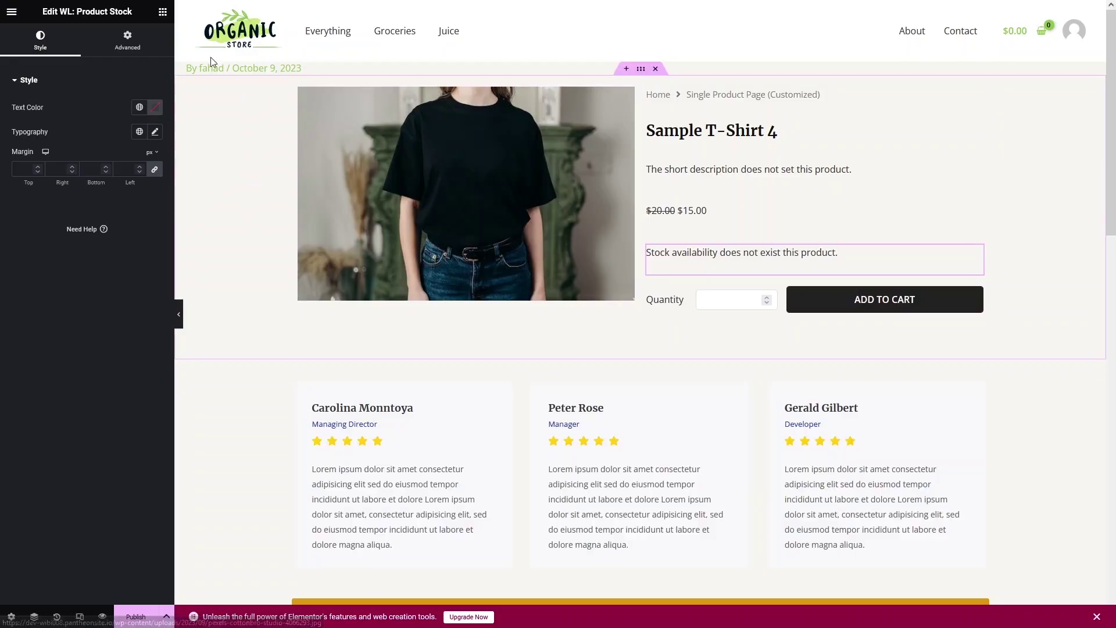
Place the WL: Product Rating widget between the stock status and the Add To cart widget.
click(163, 13)
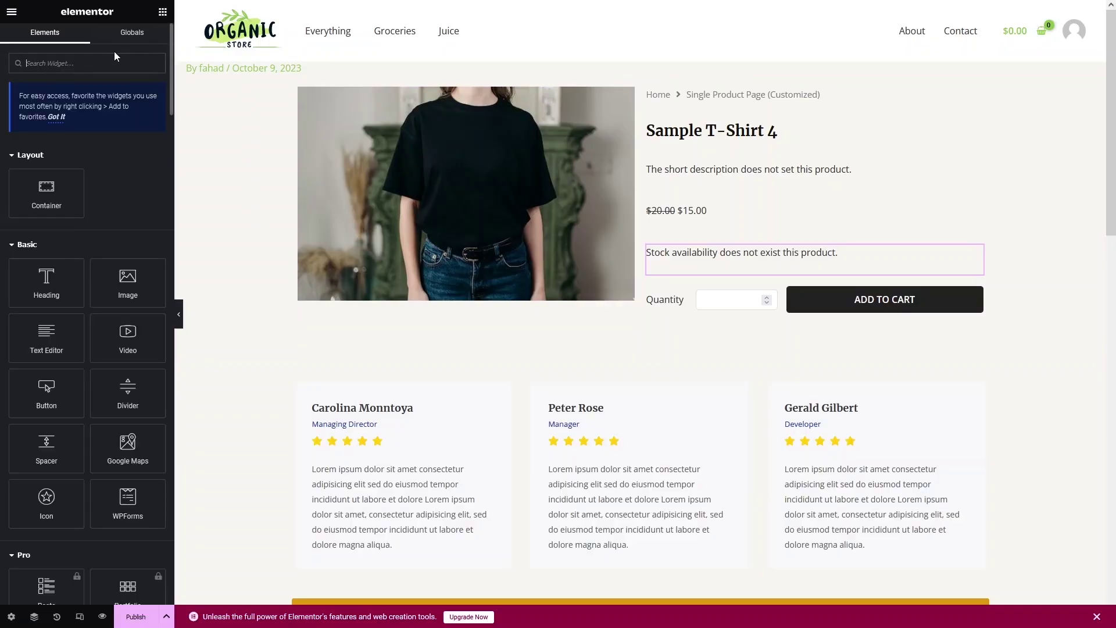
text(wl)
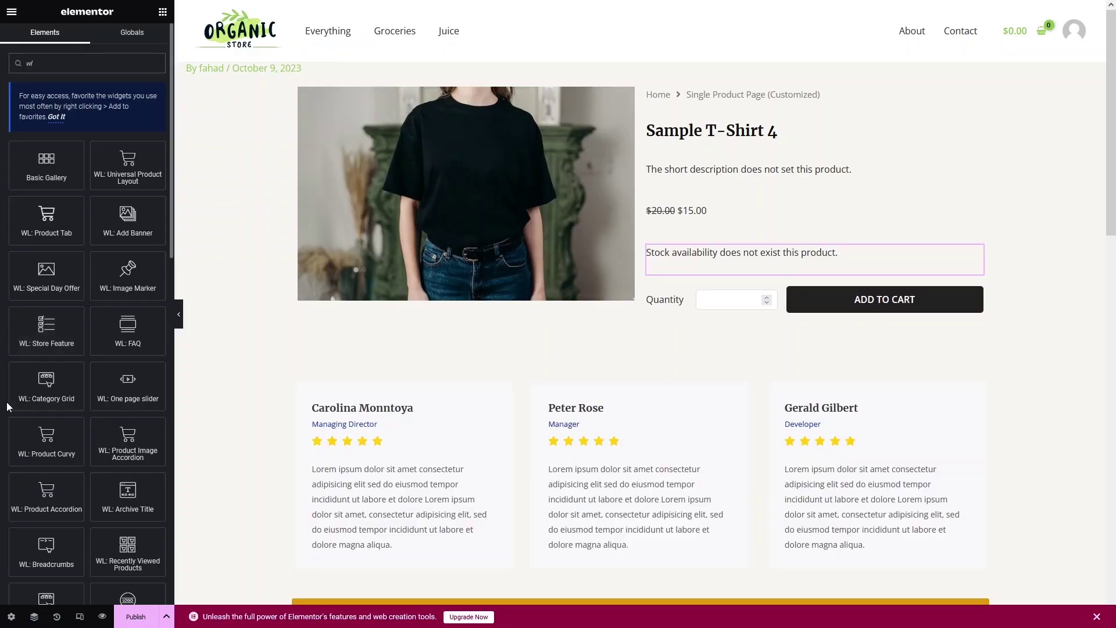
scroll(66, 439, down, 4)
scroll(66, 439, down, 5)
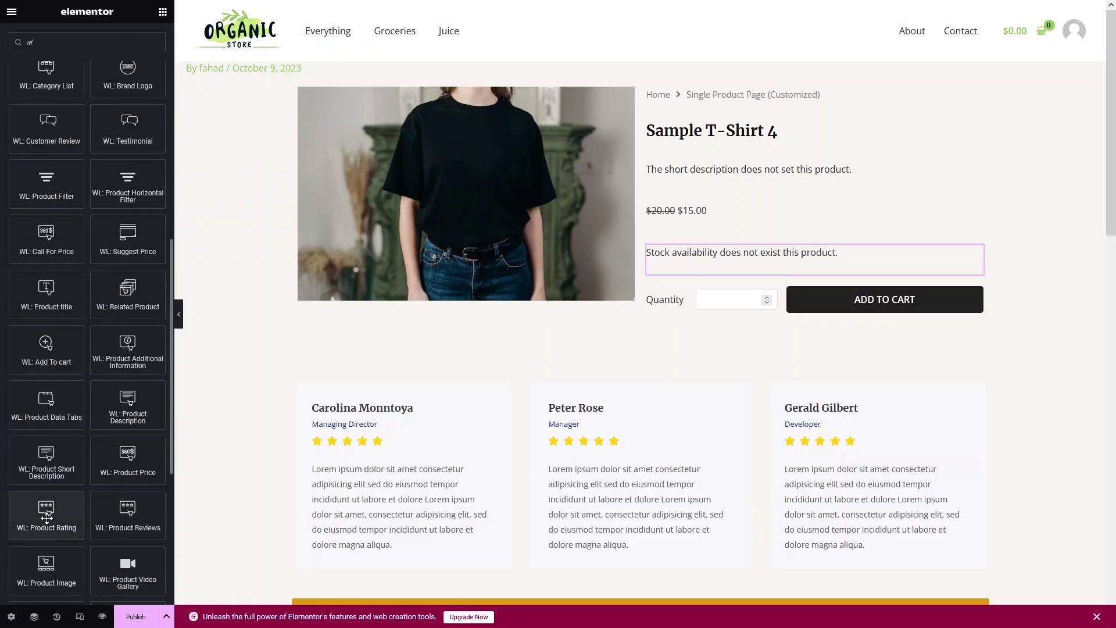
drag(46, 515, 702, 273)
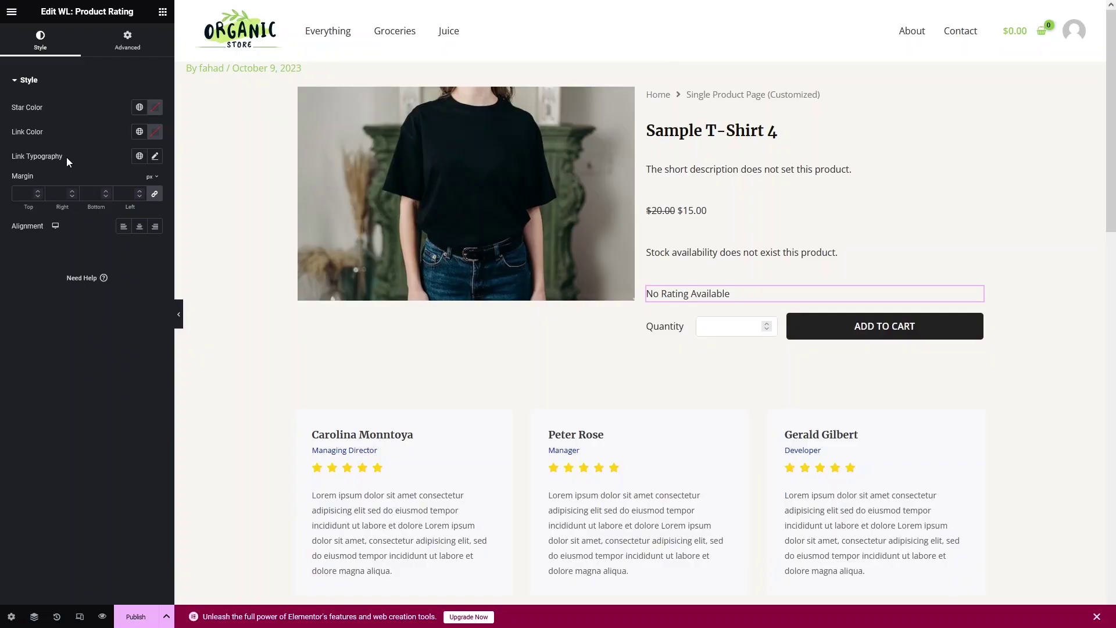
Place the WL: Related Product widget in a new section below the FAQ.
click(163, 13)
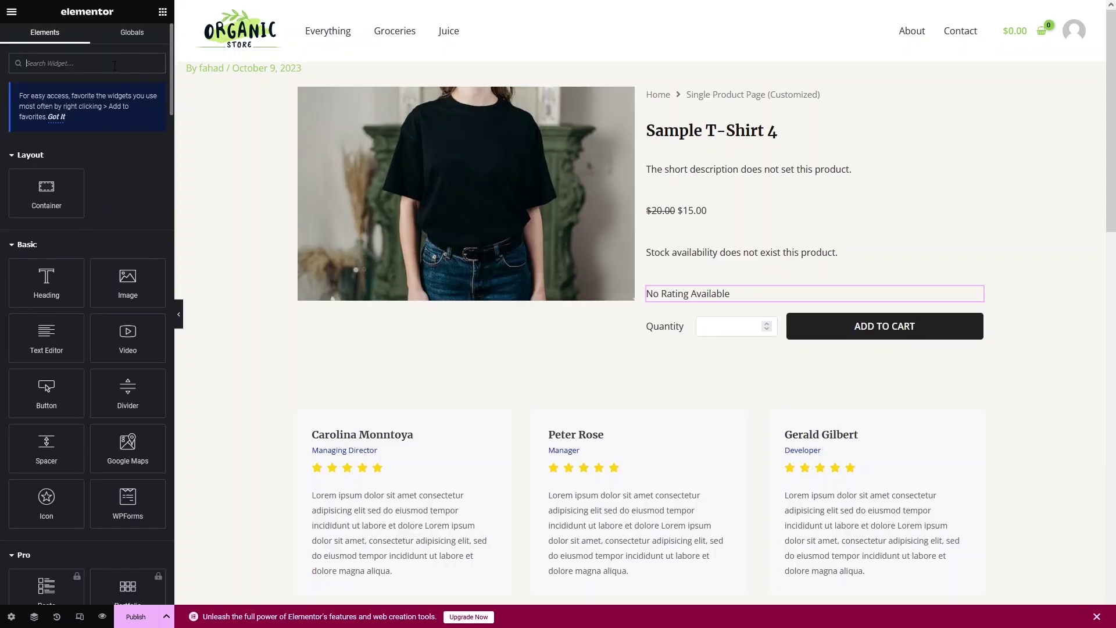
text(wl)
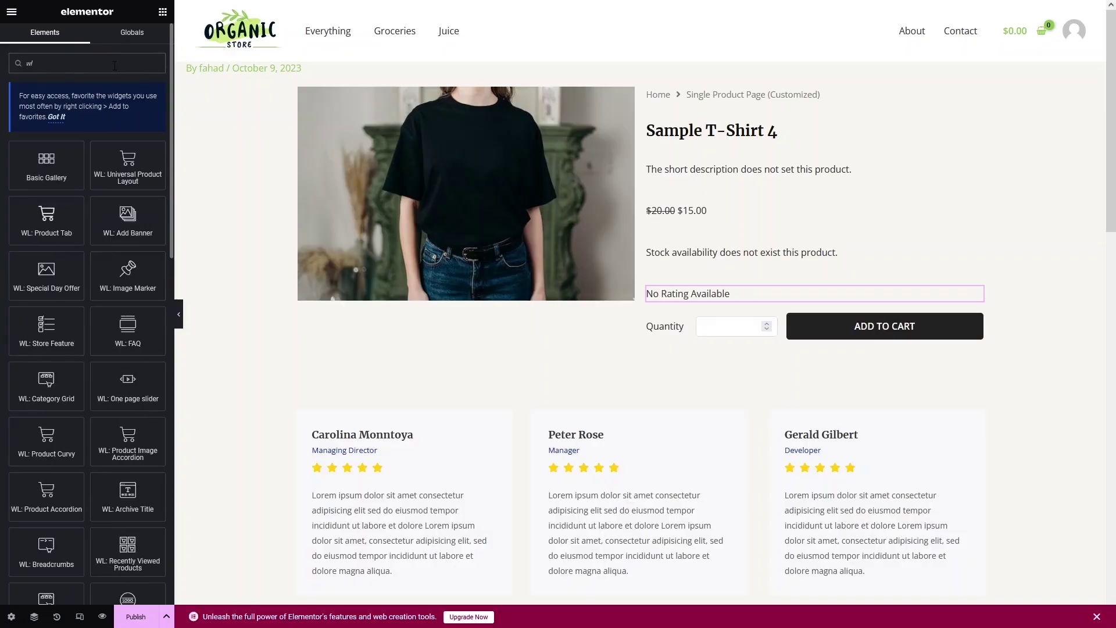
scroll(87, 262, down, 8)
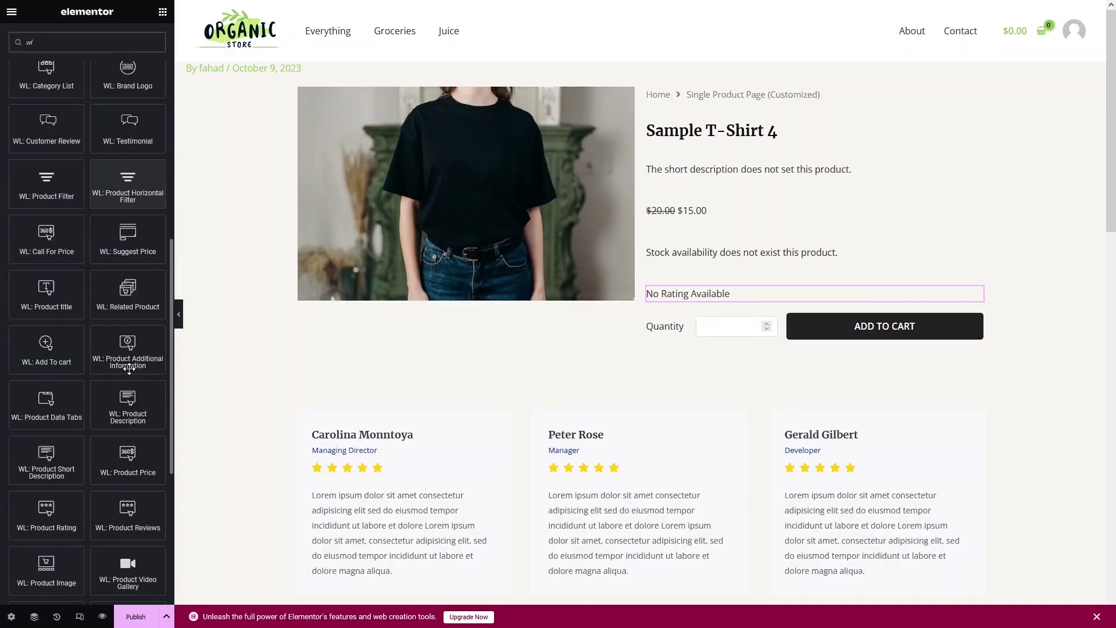
scroll(441, 391, down, 15)
scroll(127, 441, down, 2)
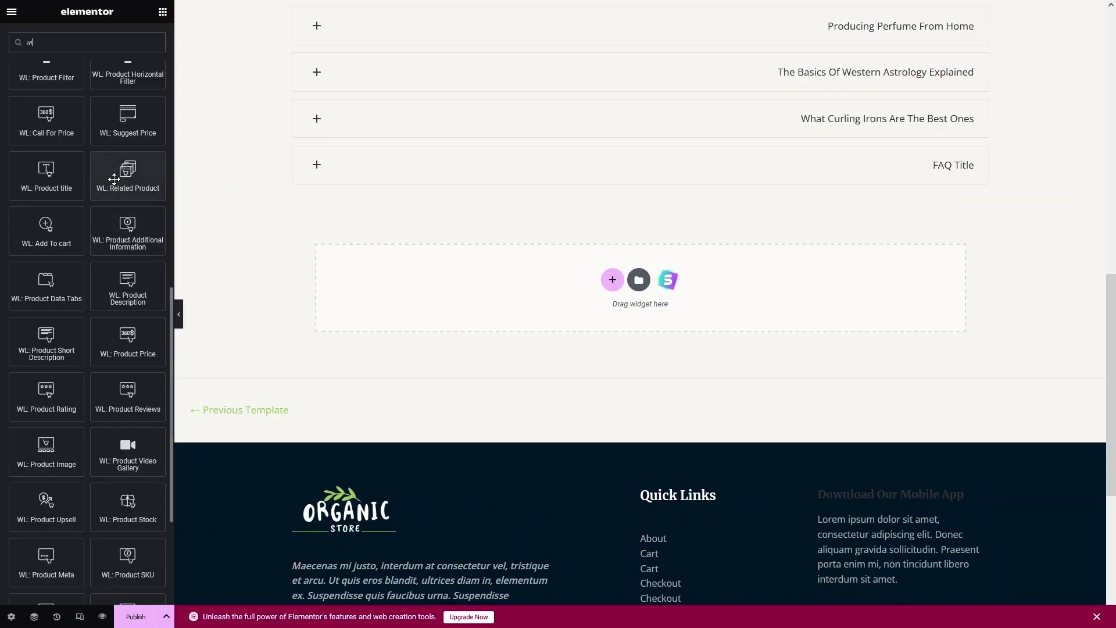
scroll(114, 179, up, 10)
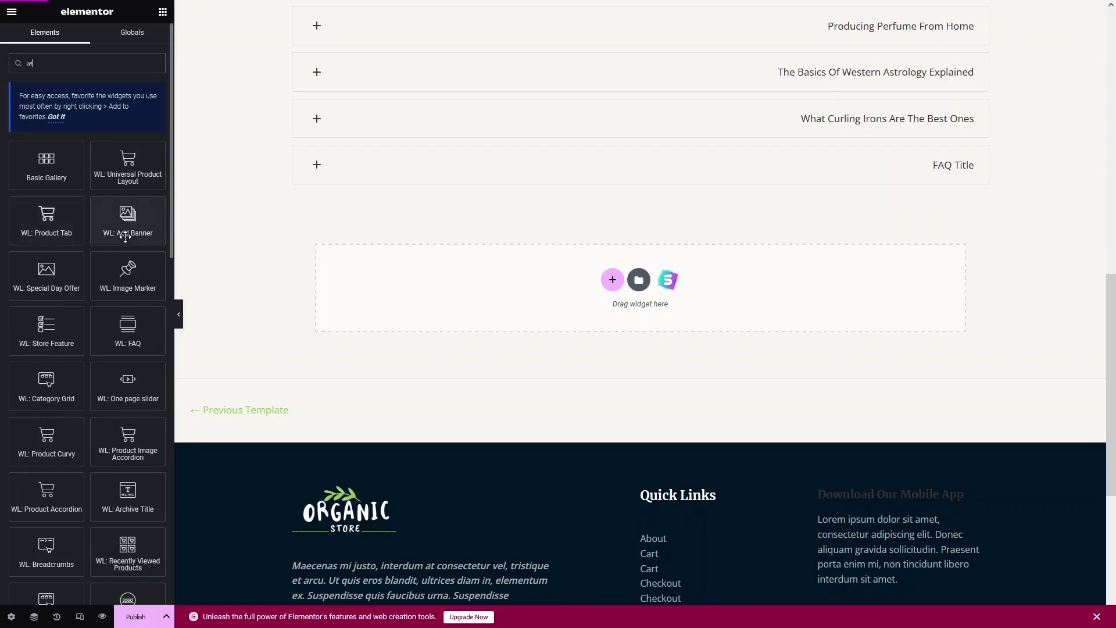
scroll(123, 238, down, 5)
scroll(124, 239, down, 3)
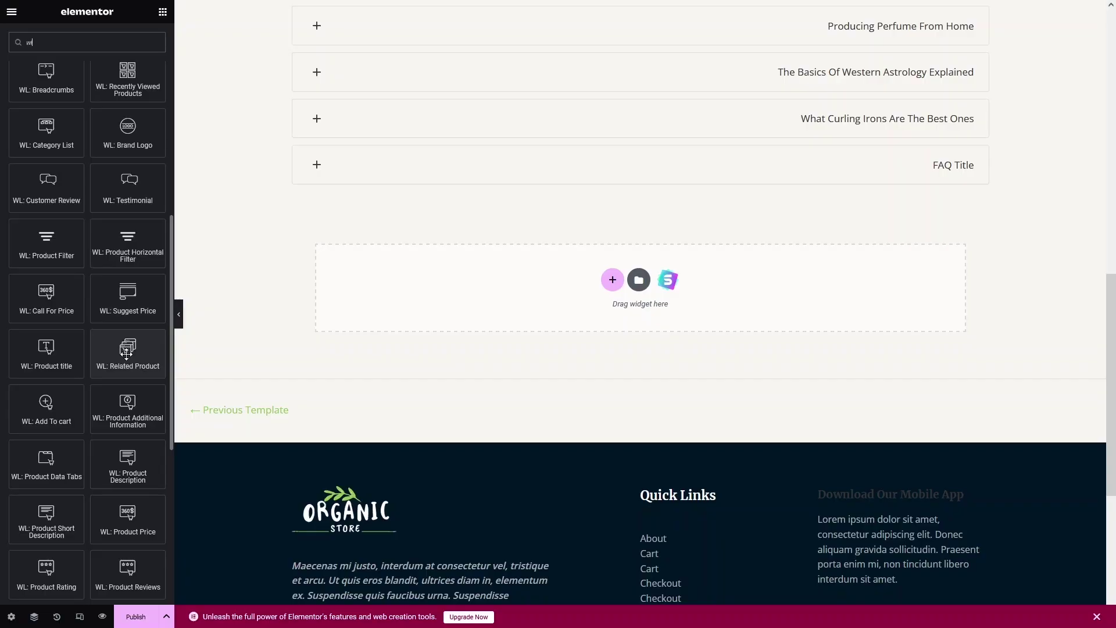
drag(125, 357, 642, 283)
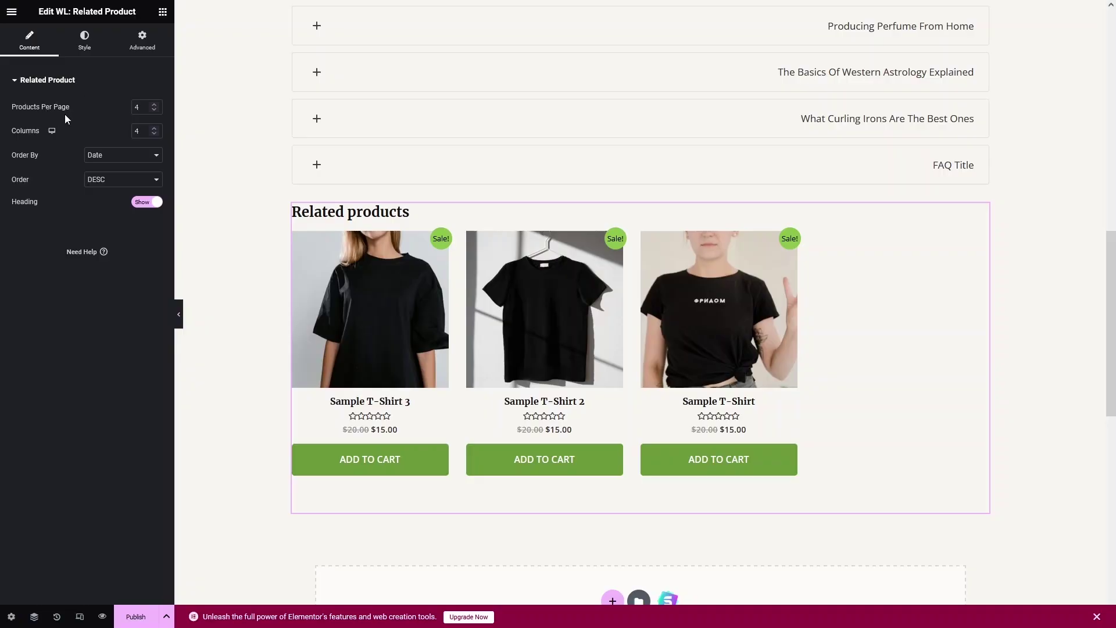
Review the Related Product widget's Order By options, set its columns to 3, and open its heading style settings.
click(106, 158)
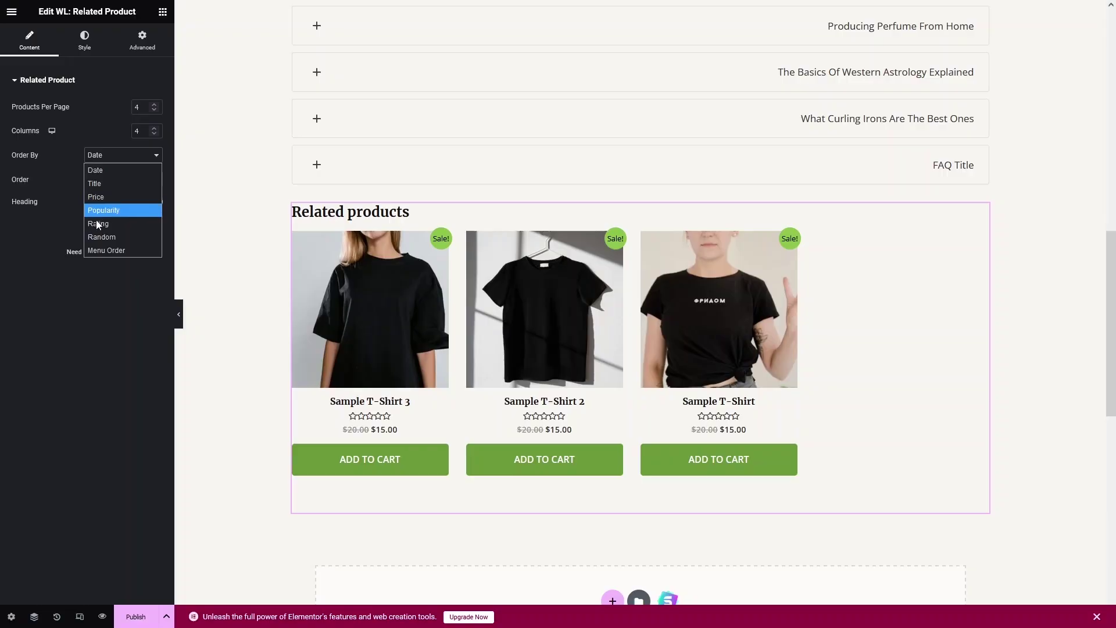
click(52, 234)
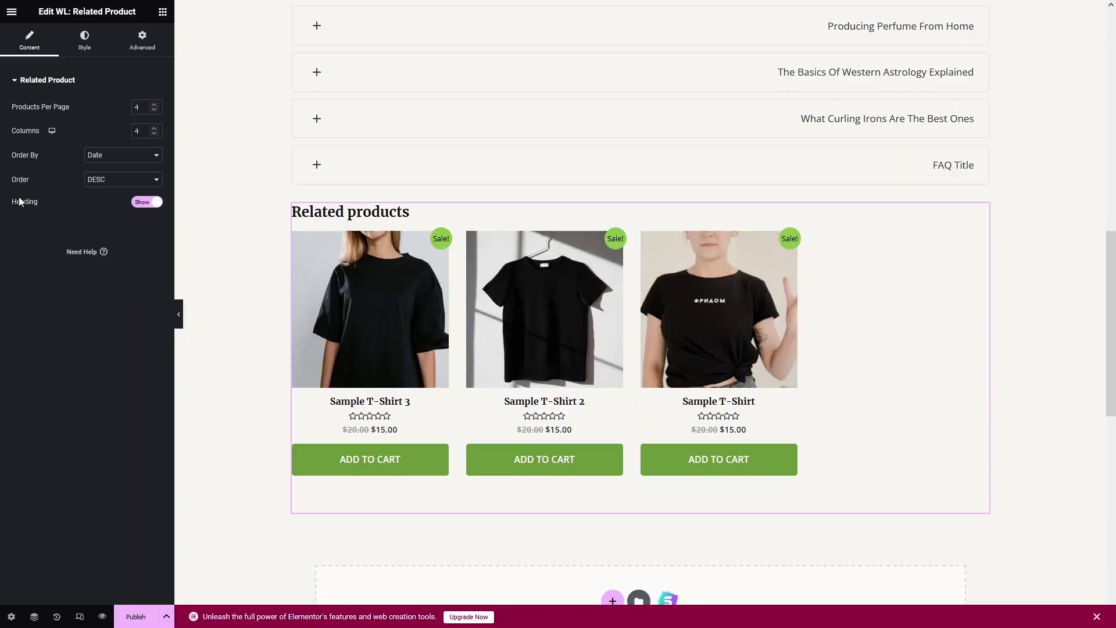
click(154, 133)
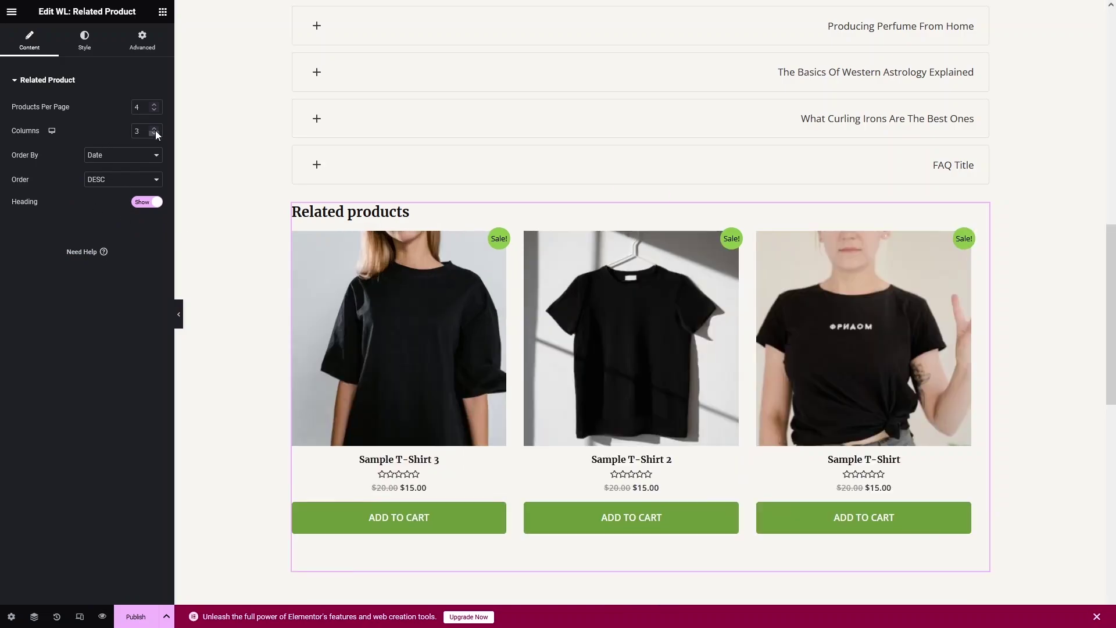
click(92, 43)
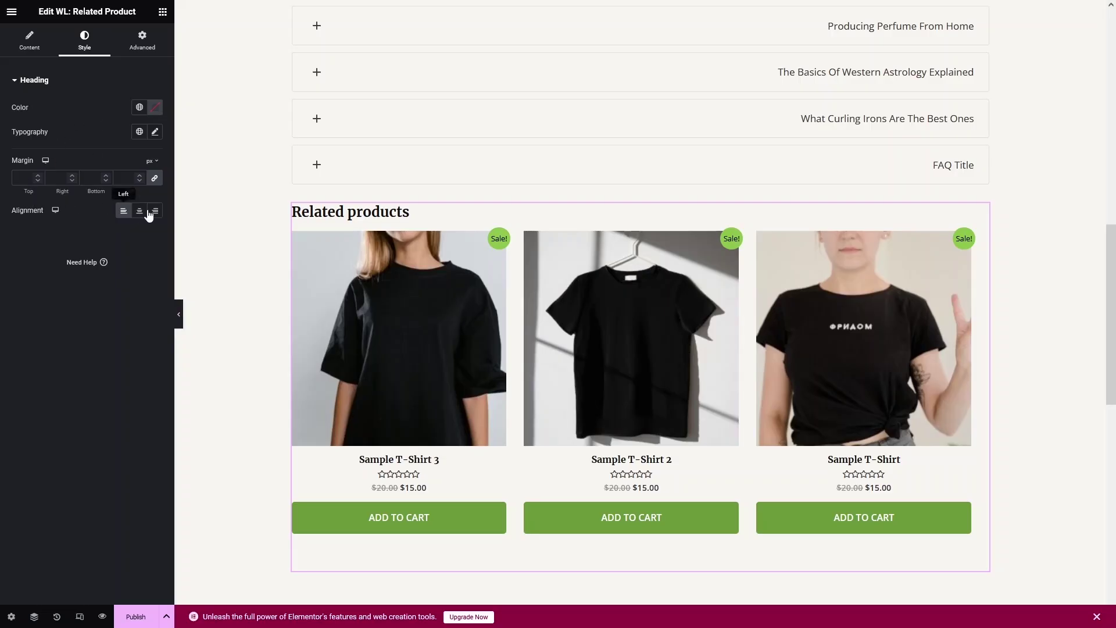
Return to the widget list and publish the single product page template.
click(163, 13)
scroll(245, 217, down, 1)
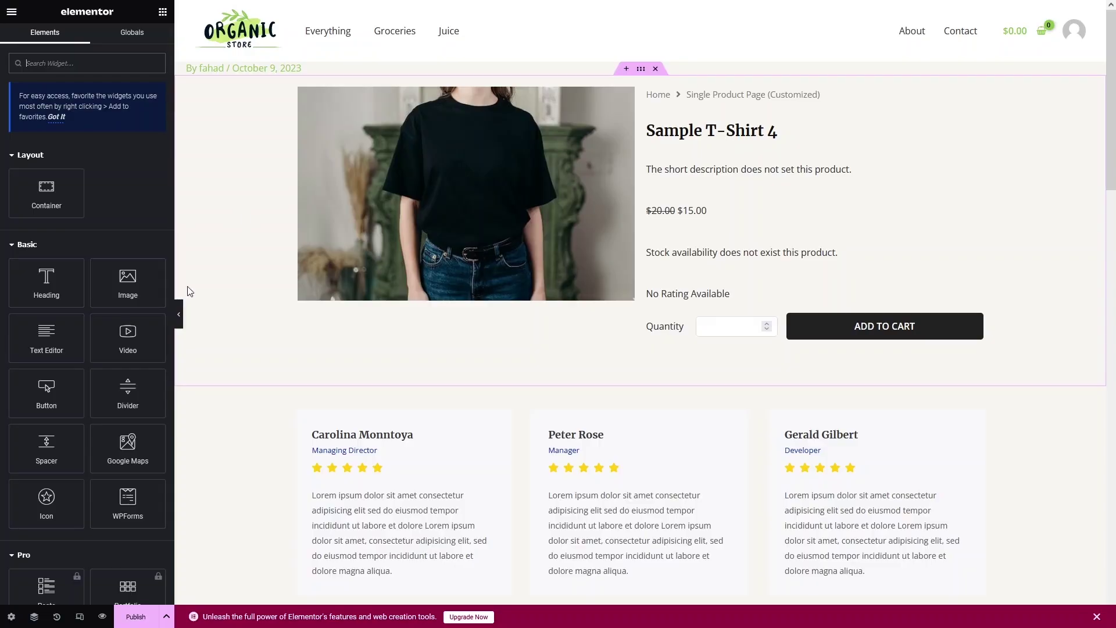
click(138, 618)
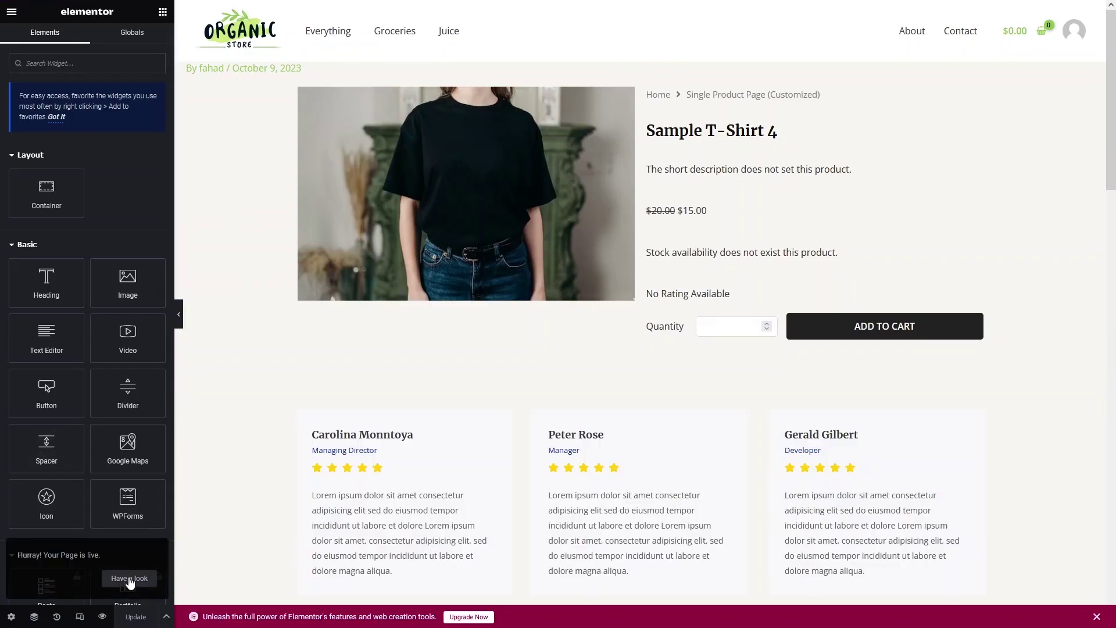
View the published template page and look over its layout from the title down to the FAQ and footer.
click(129, 578)
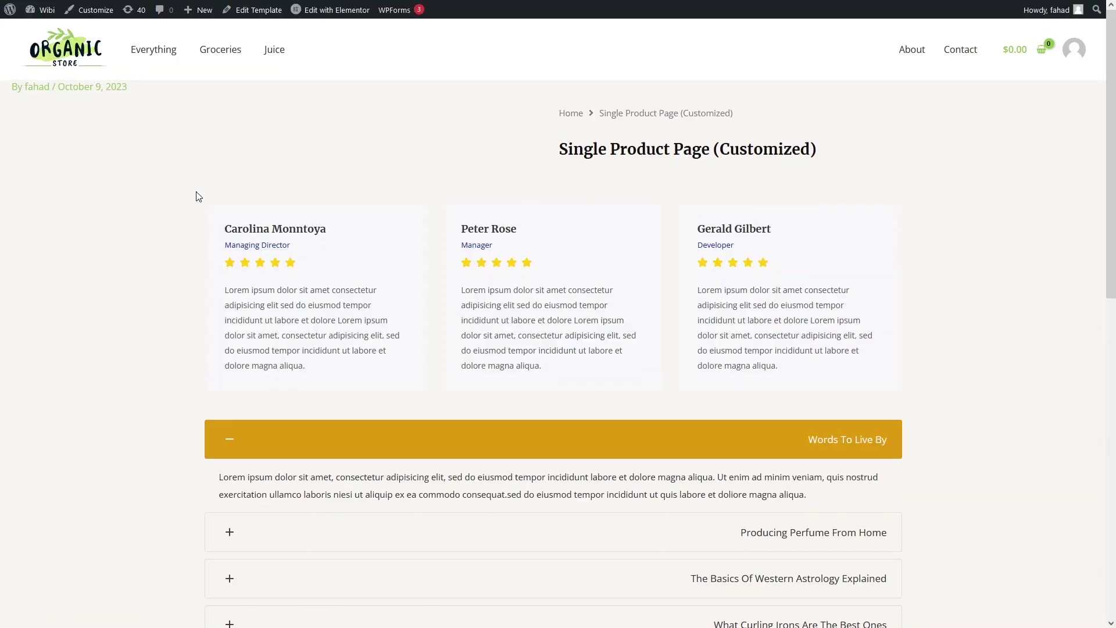
scroll(196, 197, down, 6)
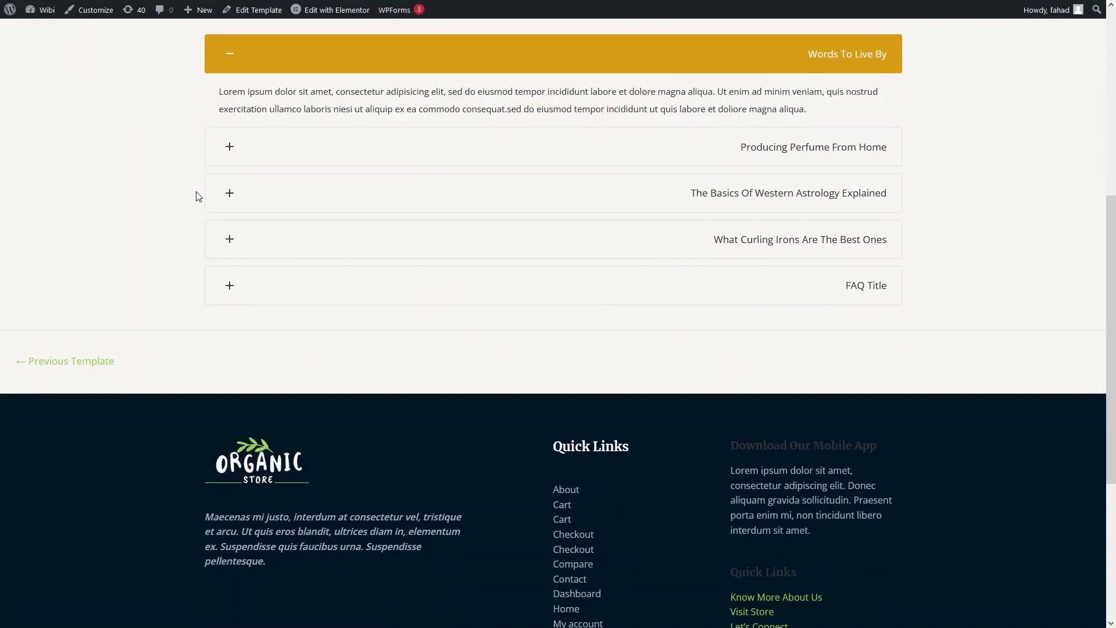
scroll(196, 197, up, 4)
scroll(196, 196, up, 3)
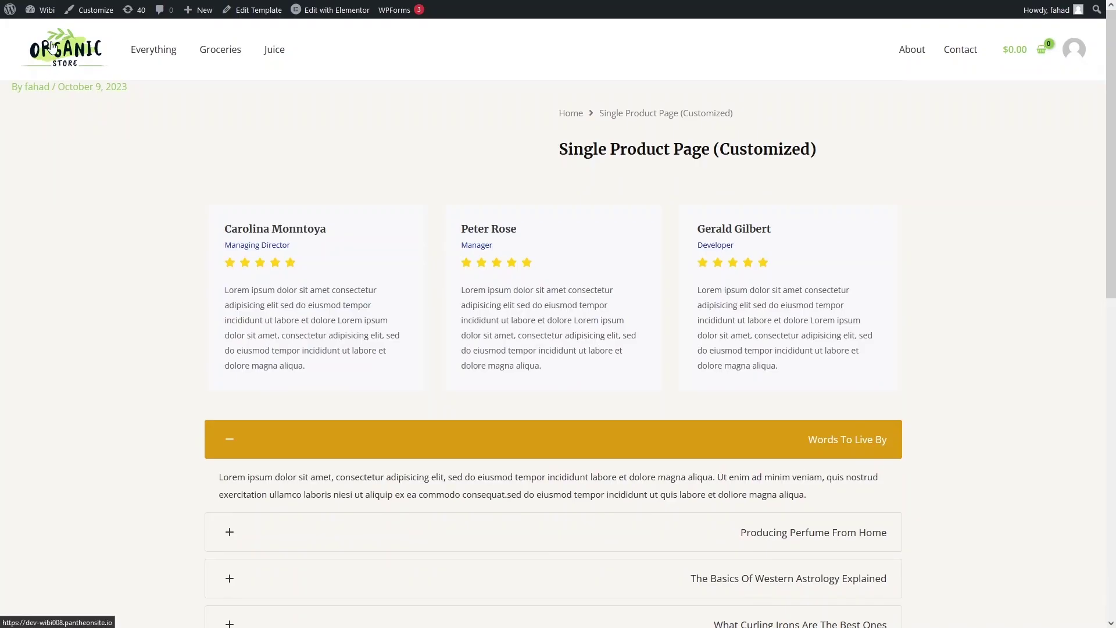
Go to the WordPress dashboard and open ShopLentor's WooCommerce Template settings.
mouse_move(42, 10)
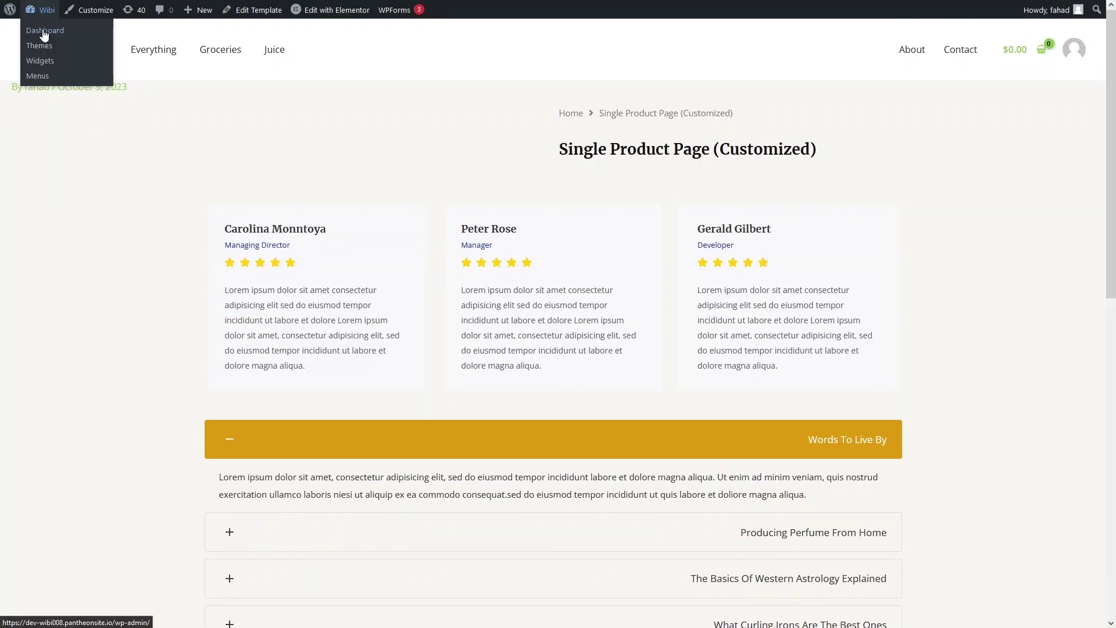
click(45, 32)
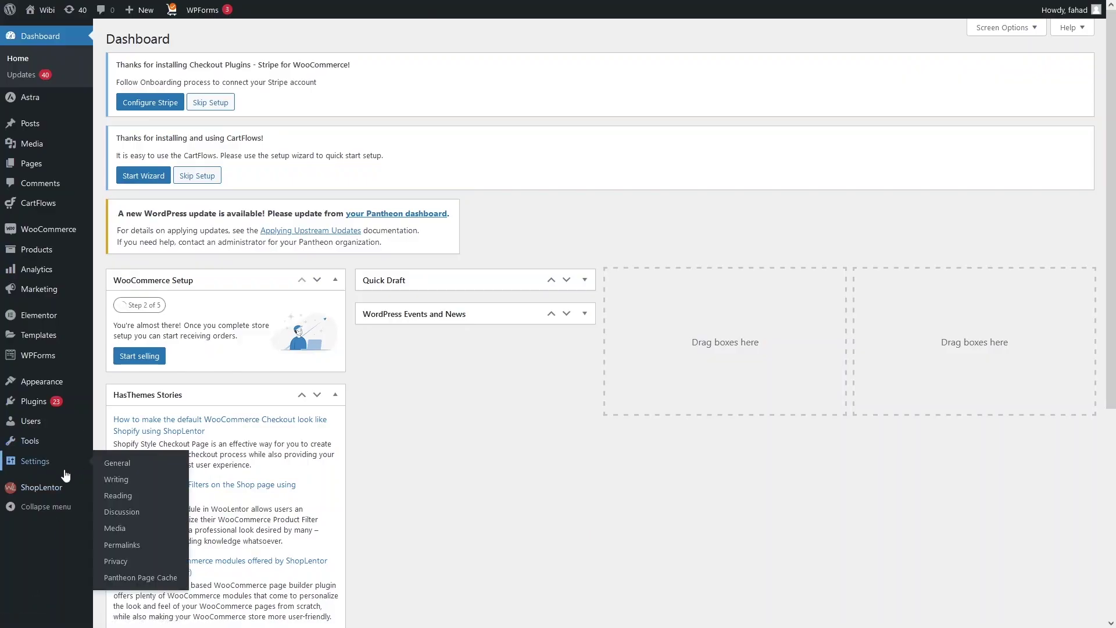
click(58, 490)
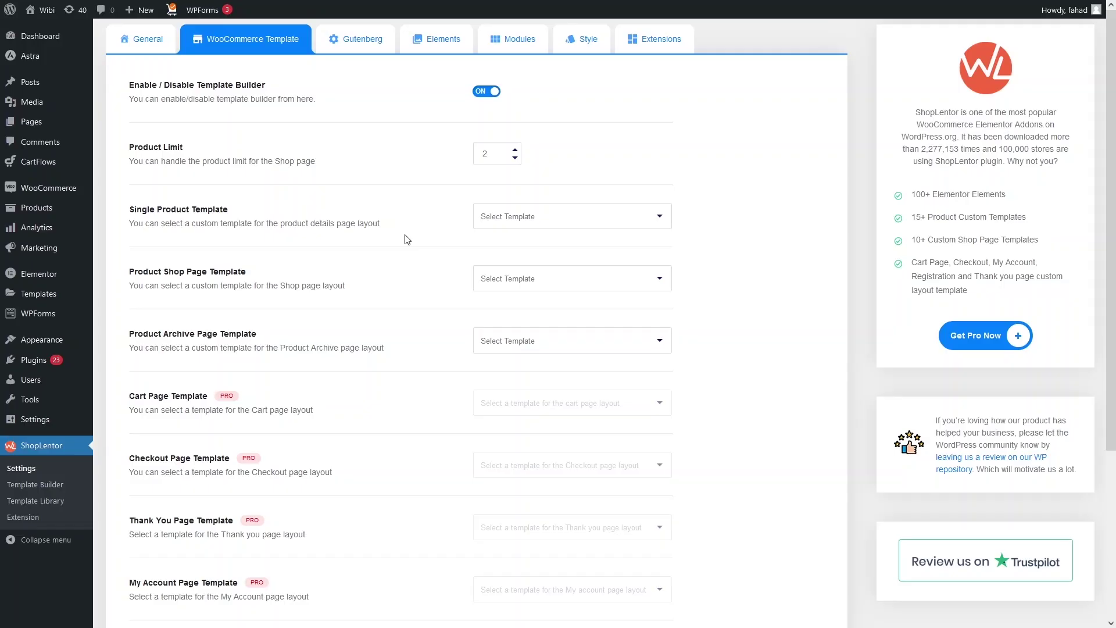
Assign Single Product Page (Customized) as the Single Product Template and save the settings.
click(540, 226)
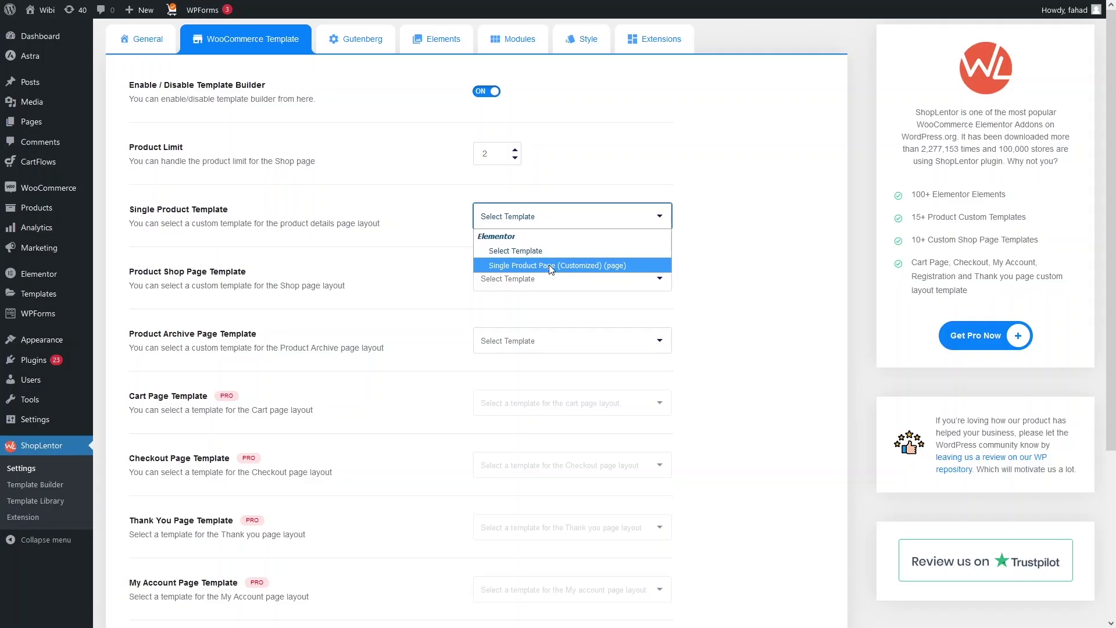
click(554, 269)
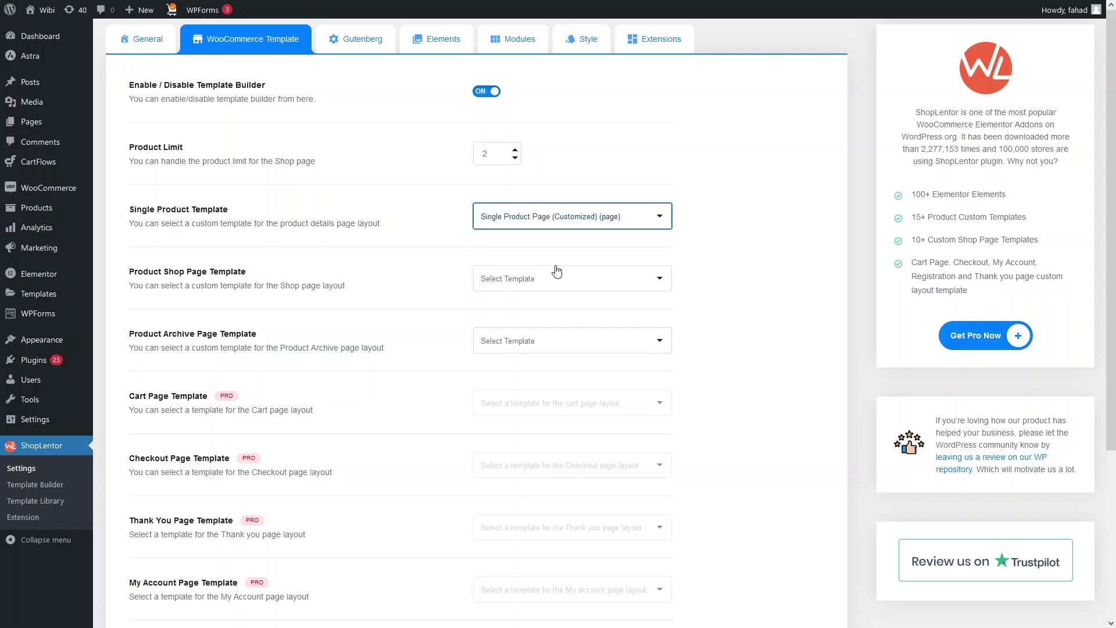
scroll(531, 584, down, 4)
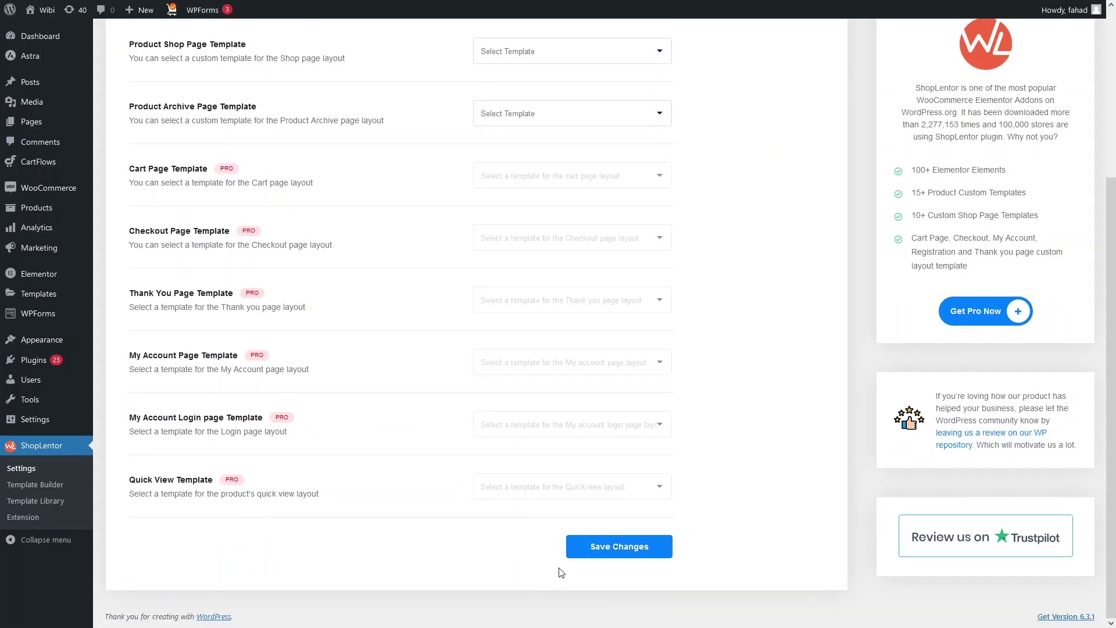
click(594, 553)
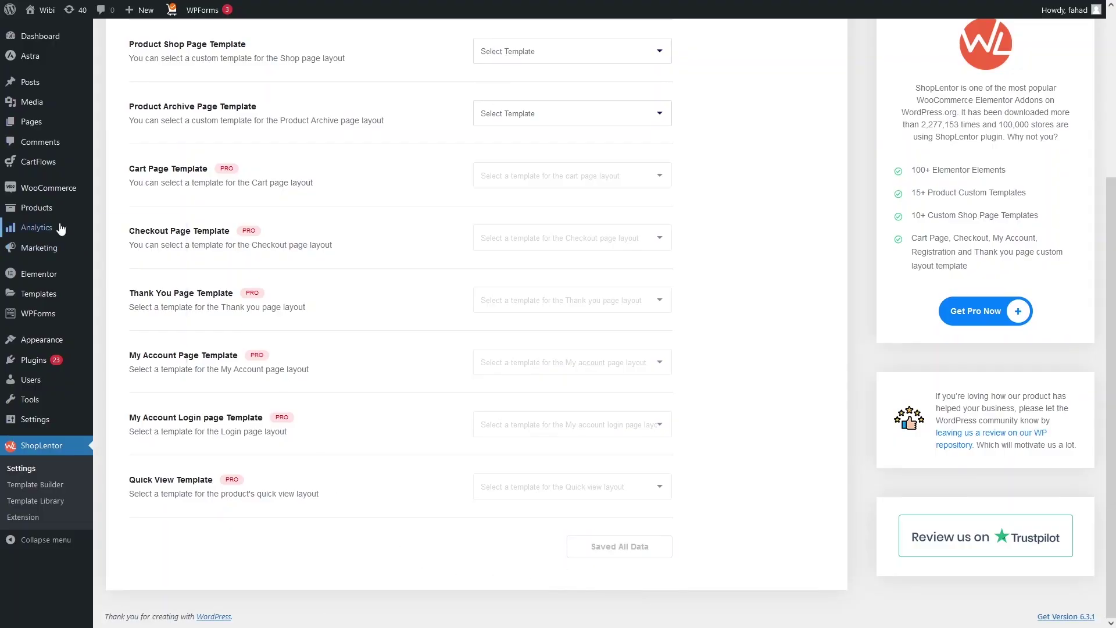
Open the Sample T-Shirt 4 product page from the product list and examine its layout down to the related products.
mouse_move(58, 214)
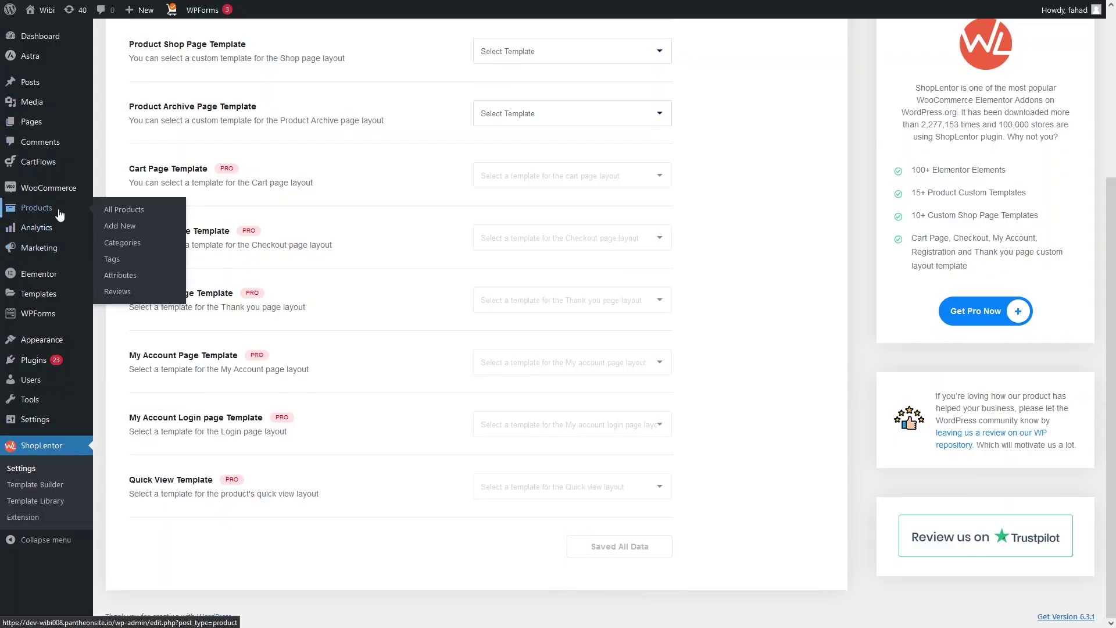
click(133, 215)
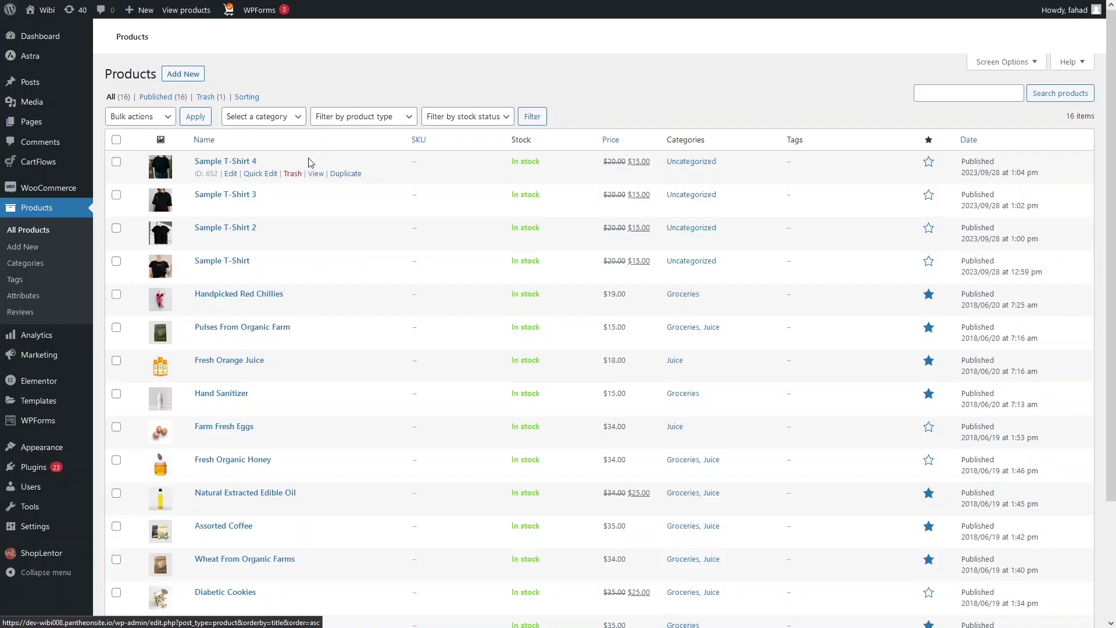
click(315, 174)
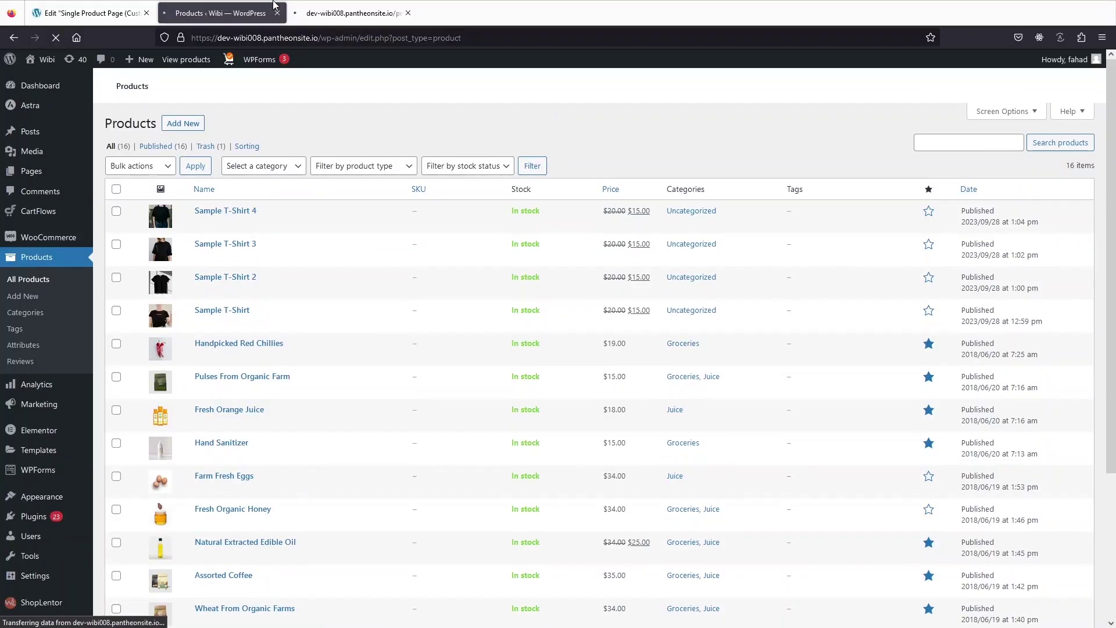
click(381, 7)
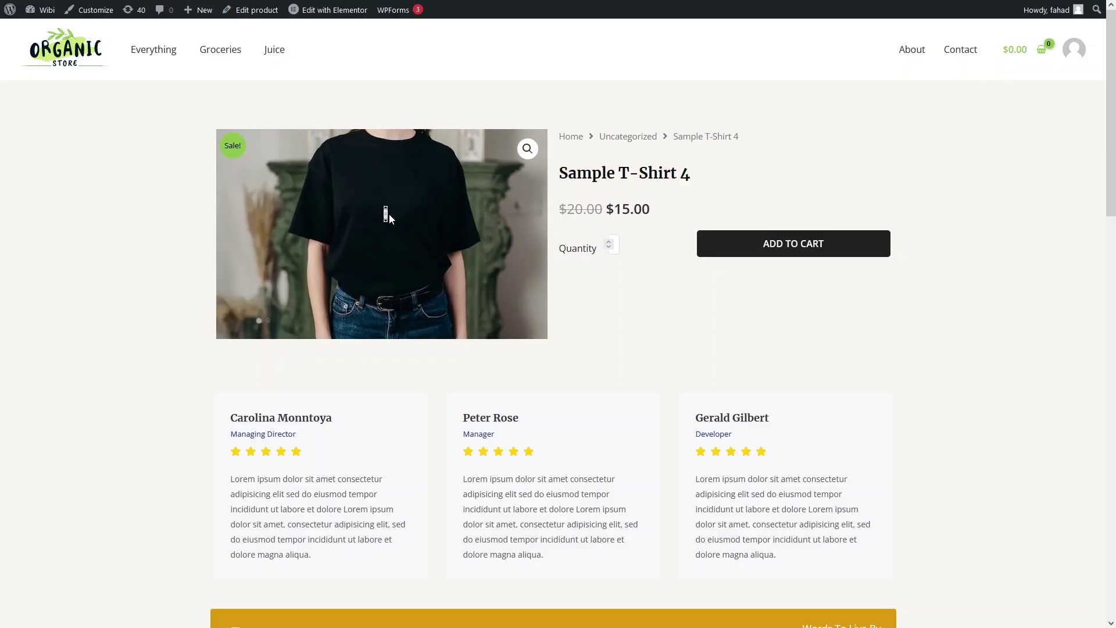
scroll(389, 216, down, 6)
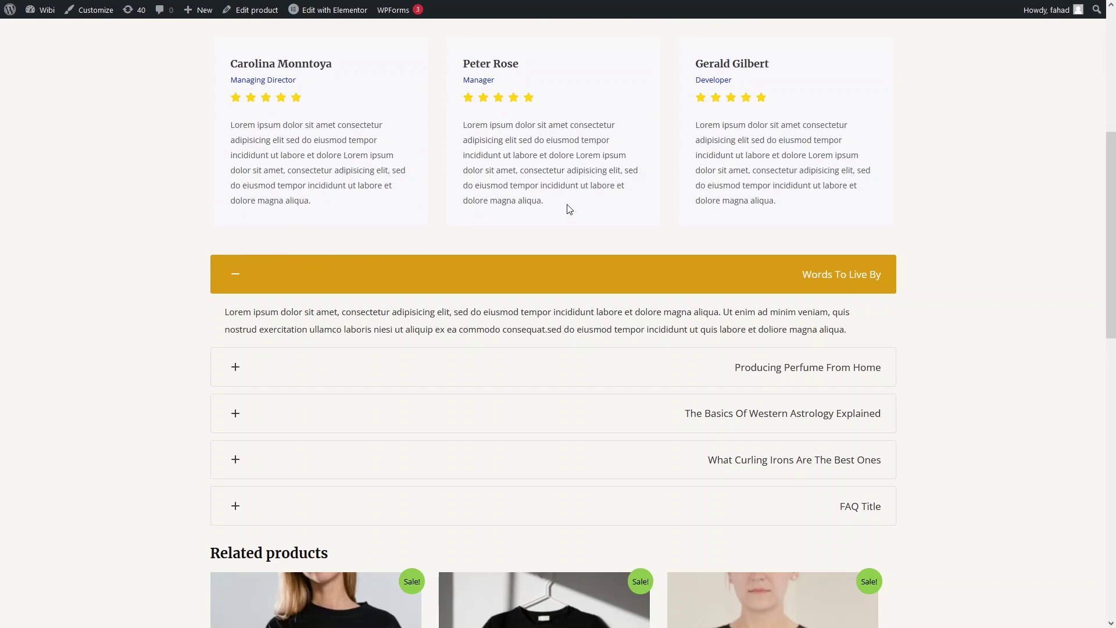
scroll(343, 245, down, 4)
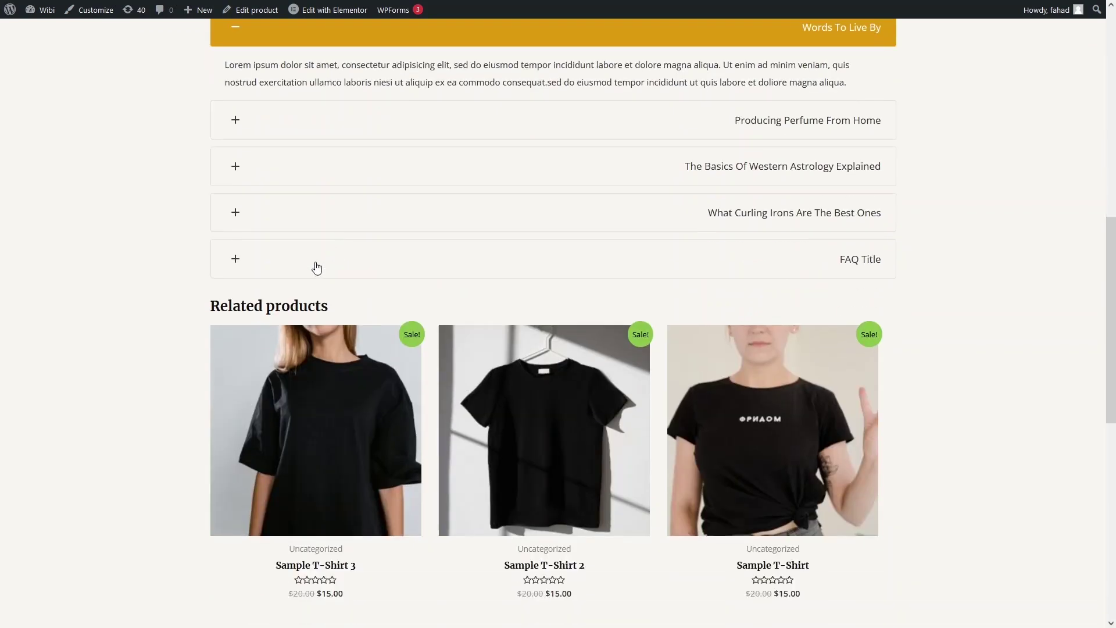